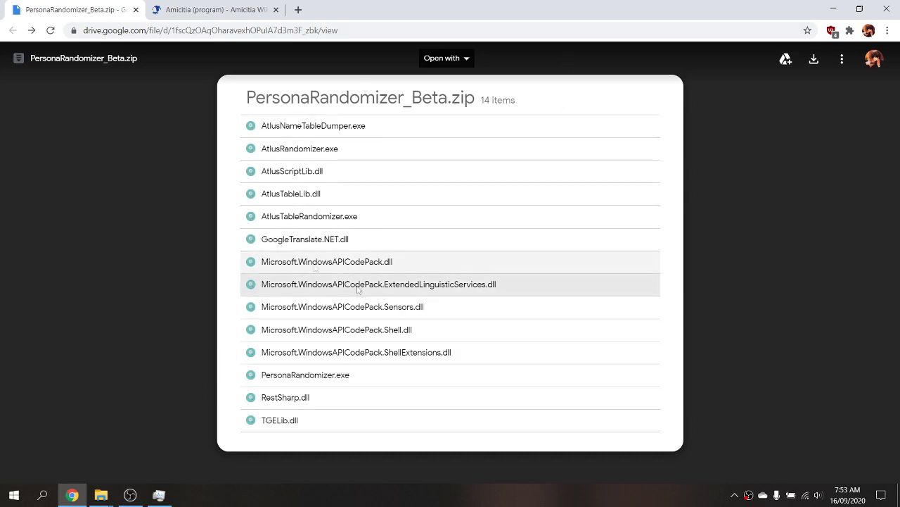
Switch Chrome to the Amicitia (program) wiki page, then bring up the open file windows.
click(190, 6)
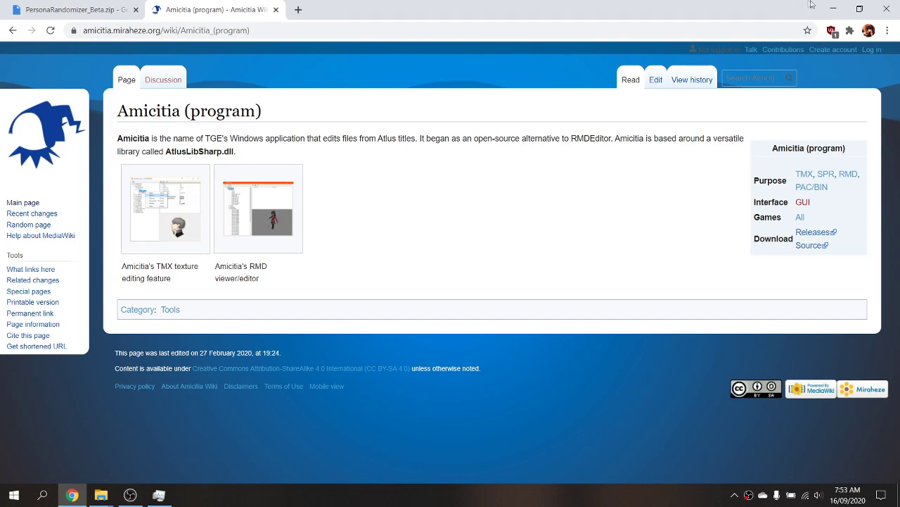
click(833, 8)
Restore the Mod Compendium and Documents folder windows and launch ModCompendium.exe.
mouse_move(100, 497)
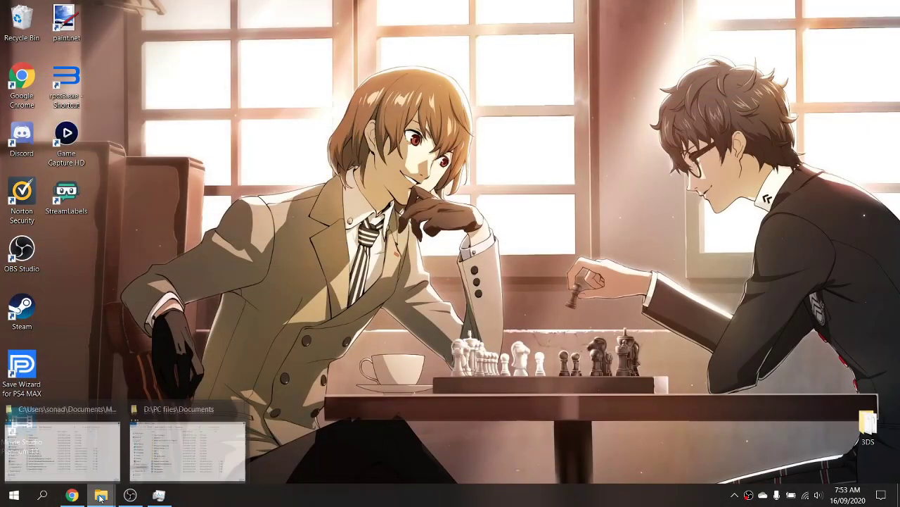
click(62, 450)
click(160, 454)
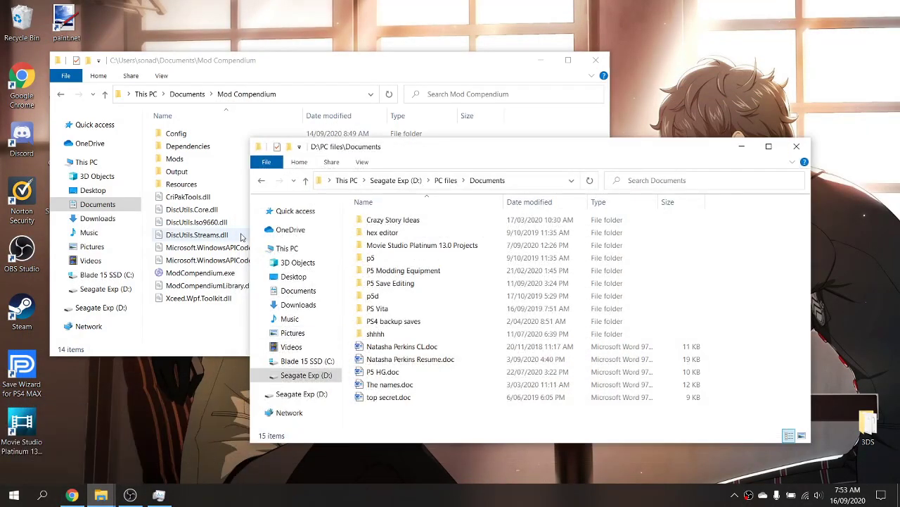
double_click(164, 274)
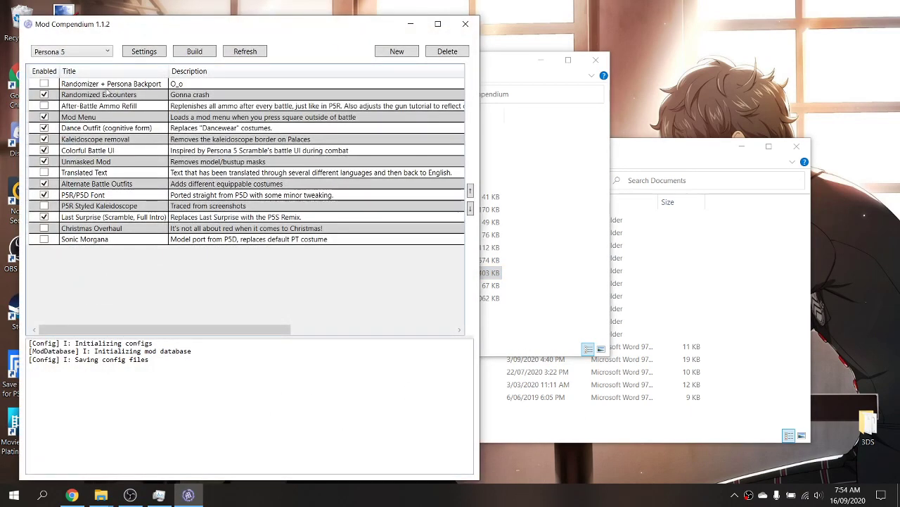
mouse_move(165, 328)
mouse_down()
mouse_move(328, 328)
mouse_move(165, 328)
mouse_up()
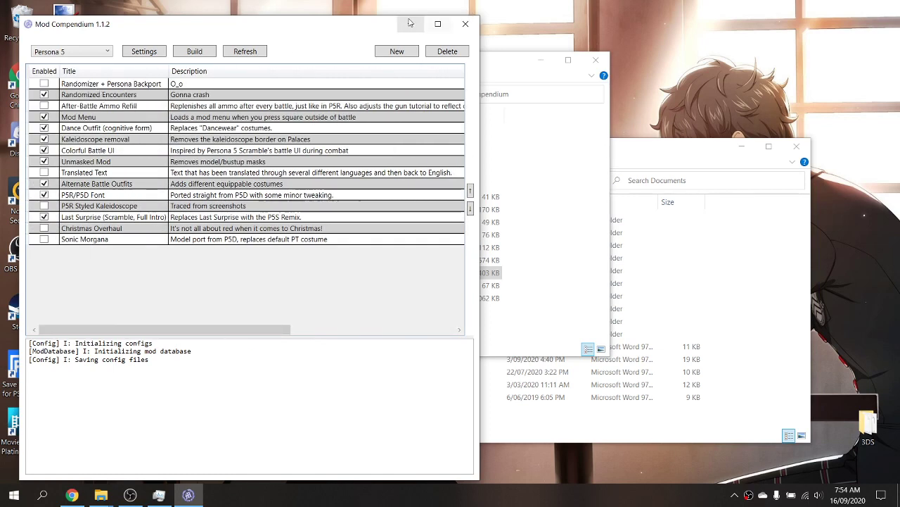
click(412, 24)
Open Mods > Persona5 > Randomized Encounters > Data > battle, where table.pac sits.
double_click(191, 164)
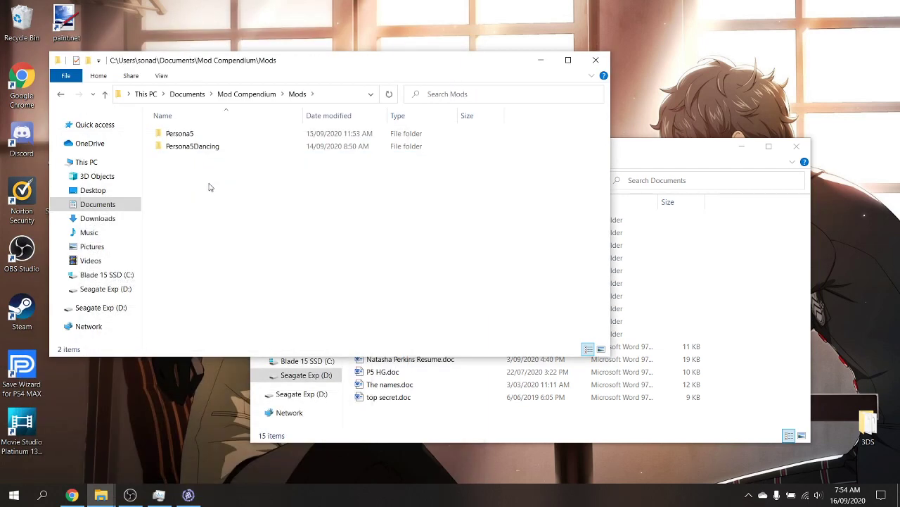
double_click(198, 135)
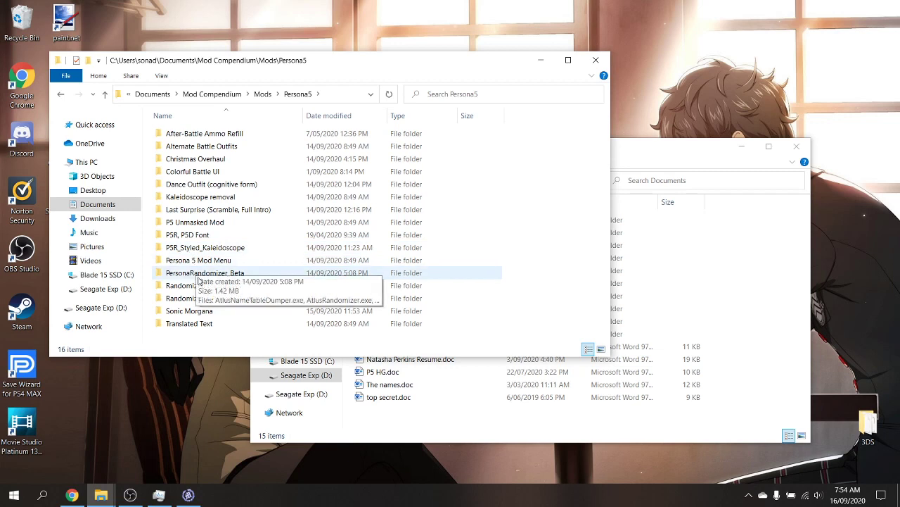
double_click(240, 285)
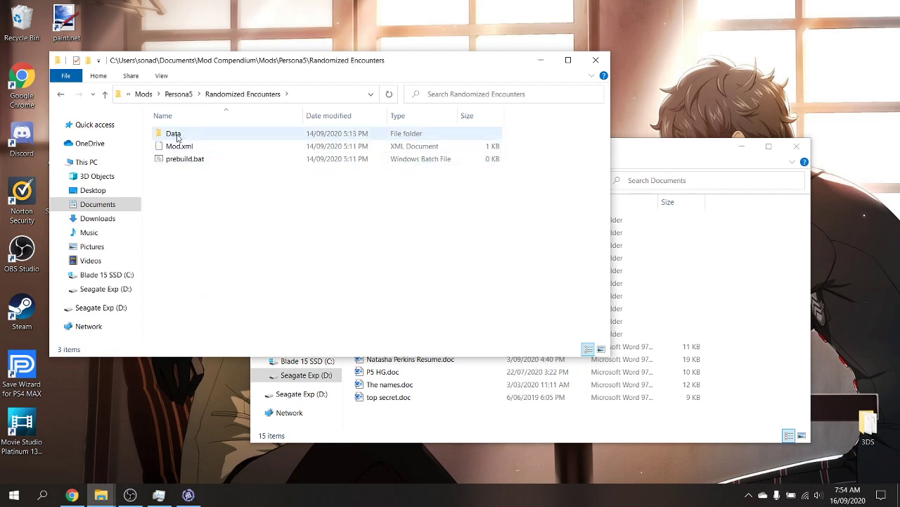
double_click(178, 137)
double_click(176, 135)
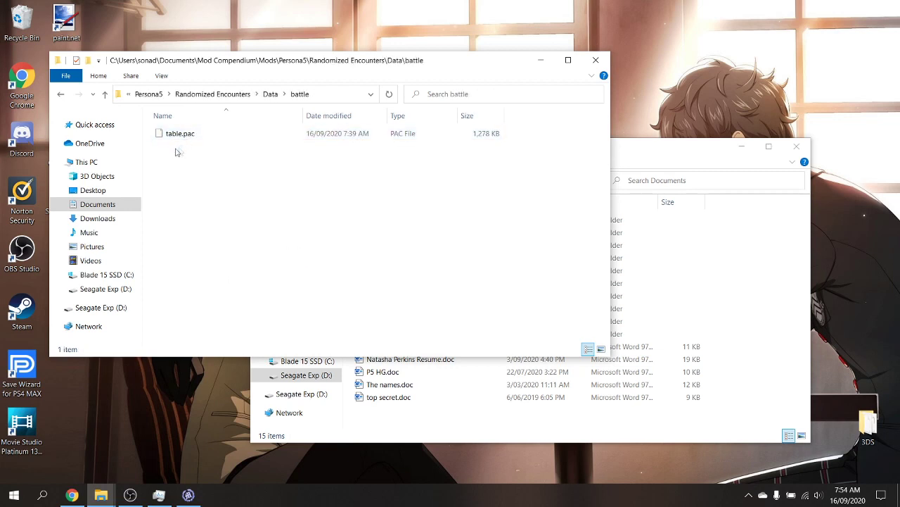
In the Documents window, browse to P5 Modding Equipment > P5 mod stuff > extracted > data.cpk_unpacked.
click(666, 168)
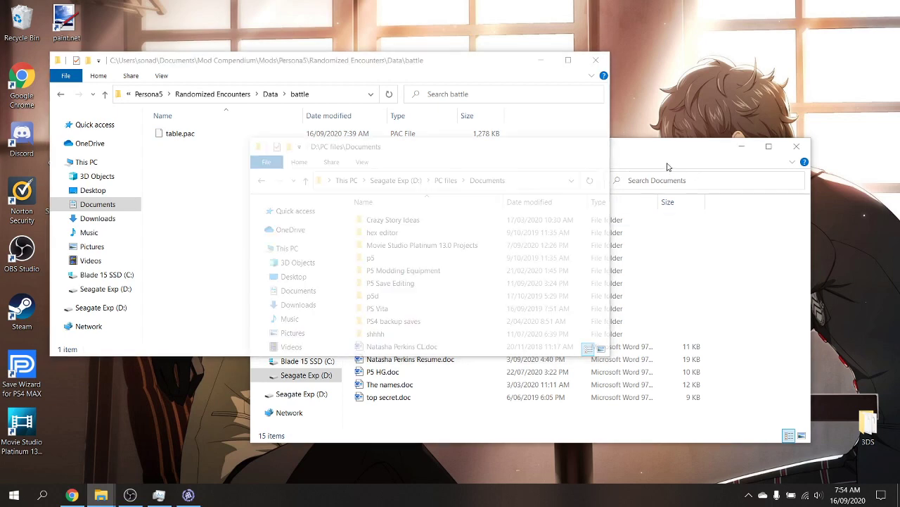
double_click(426, 271)
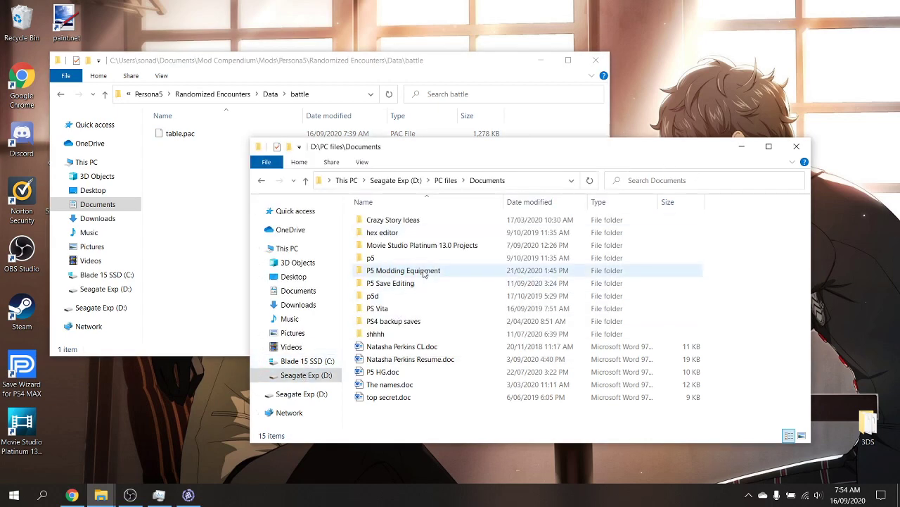
double_click(388, 239)
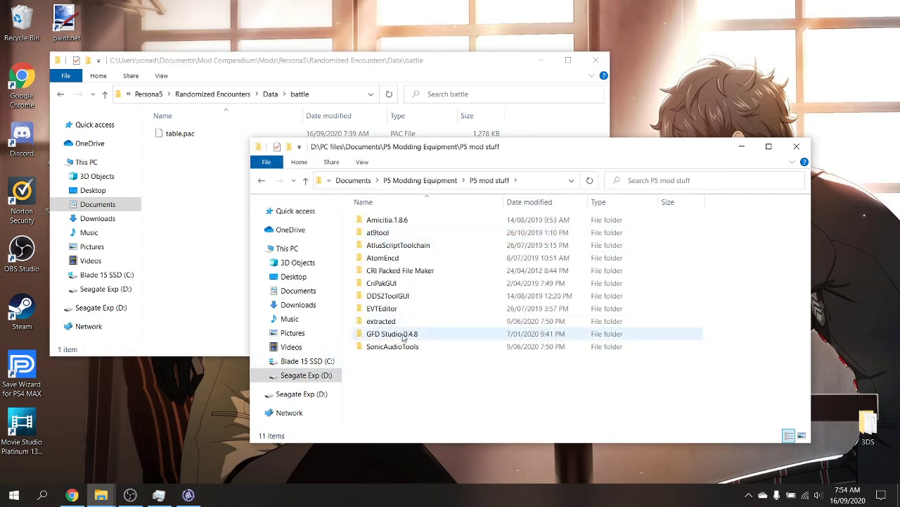
double_click(395, 323)
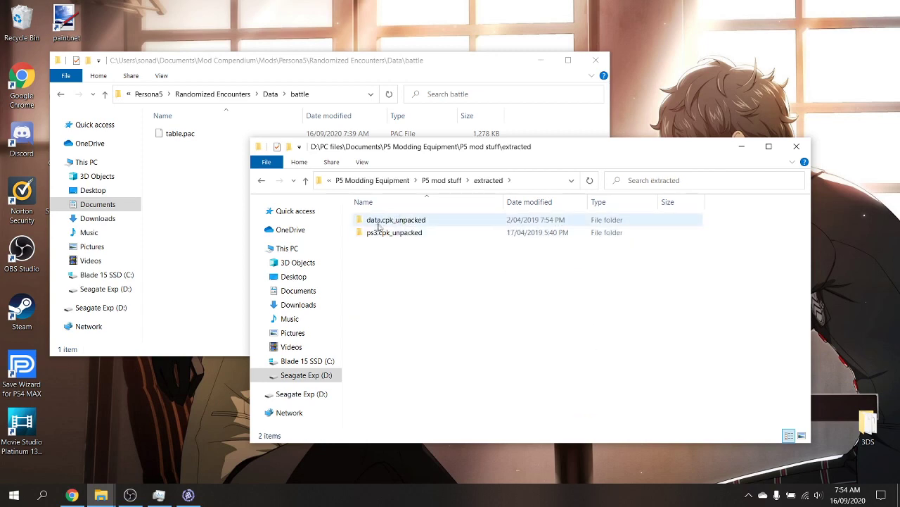
double_click(393, 221)
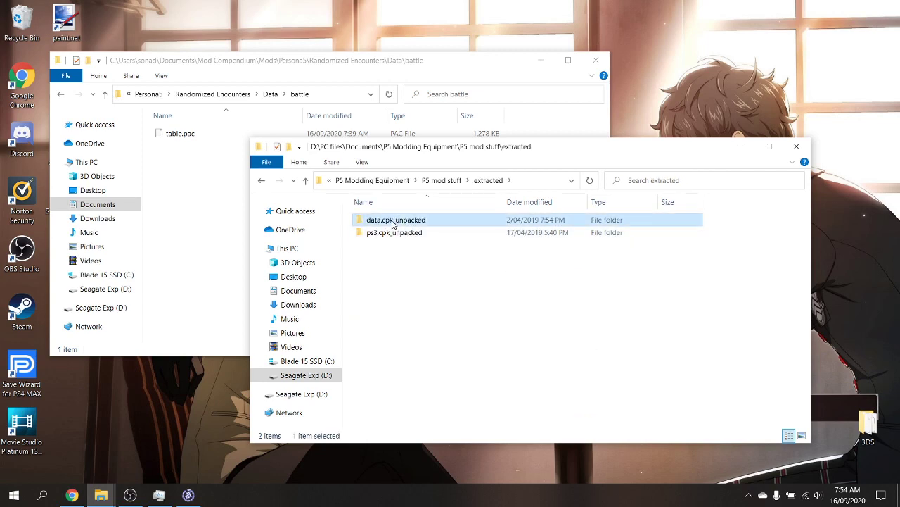
Check the RPCS3 dev_hdd0 > game > NPEB02436 > USRDIR folder, then return to P5 mod stuff.
click(312, 294)
double_click(412, 283)
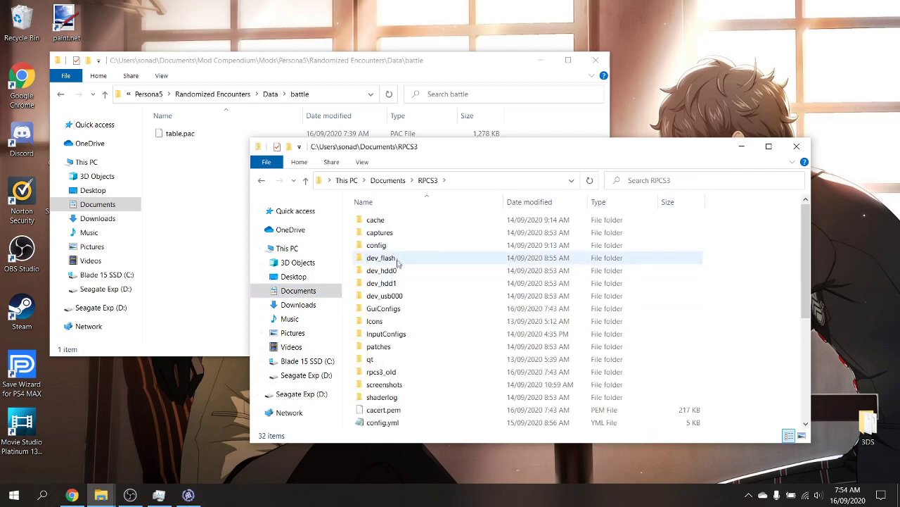
double_click(394, 271)
double_click(393, 232)
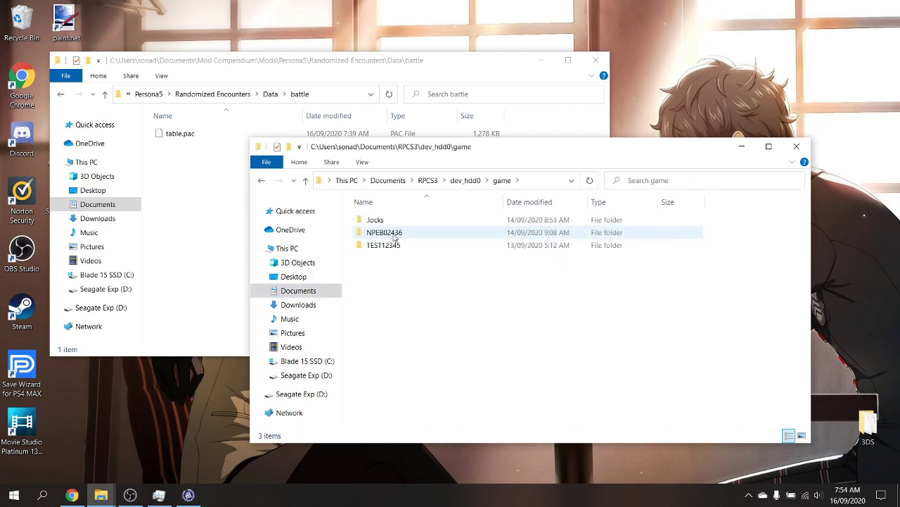
double_click(392, 232)
double_click(409, 234)
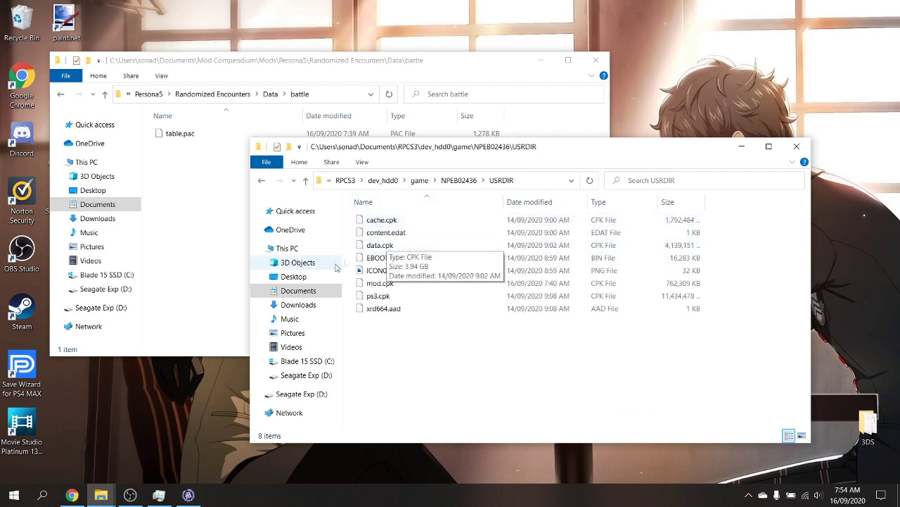
click(302, 373)
Select the original table.pac in extracted > data.cpk_unpacked > battle.
double_click(410, 322)
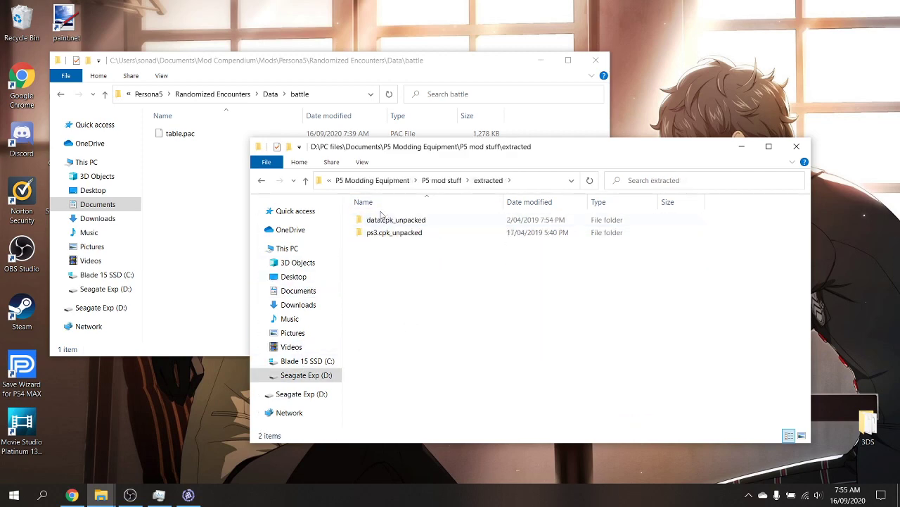
double_click(393, 223)
double_click(394, 223)
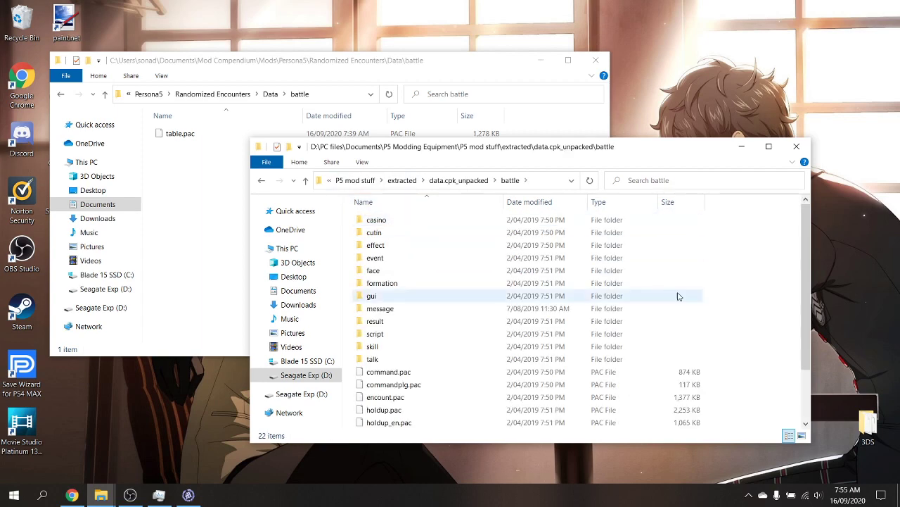
scroll(807, 325, down, 1)
scroll(808, 325, down, 1)
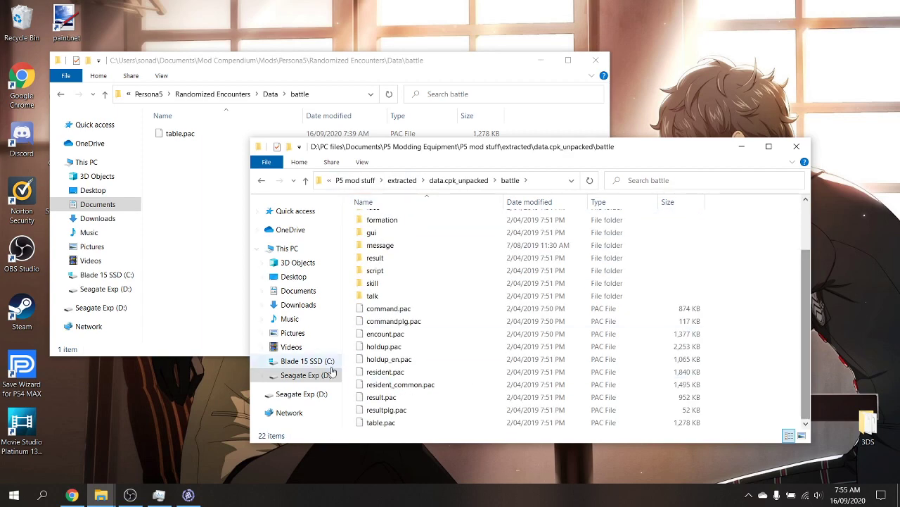
click(400, 425)
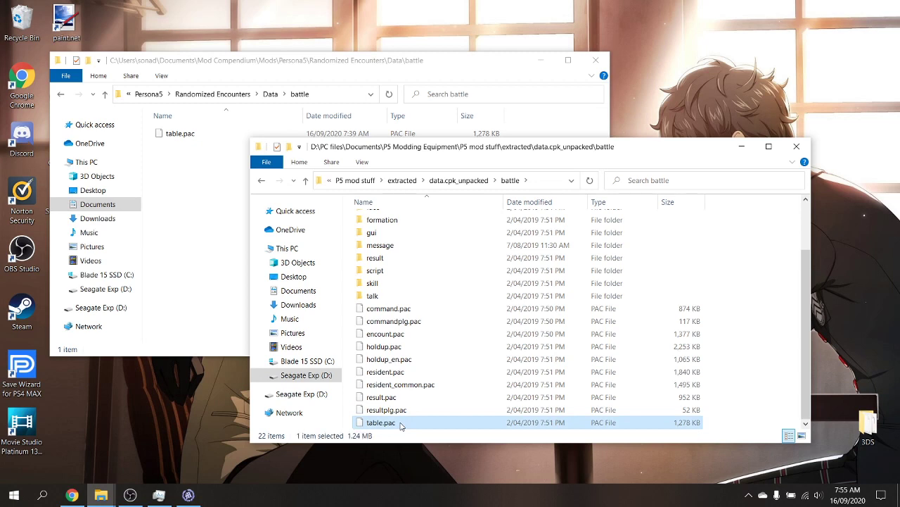
Paste table.pac into the mod's battle folder, cancelling stale transfers and replacing the old file.
click(210, 243)
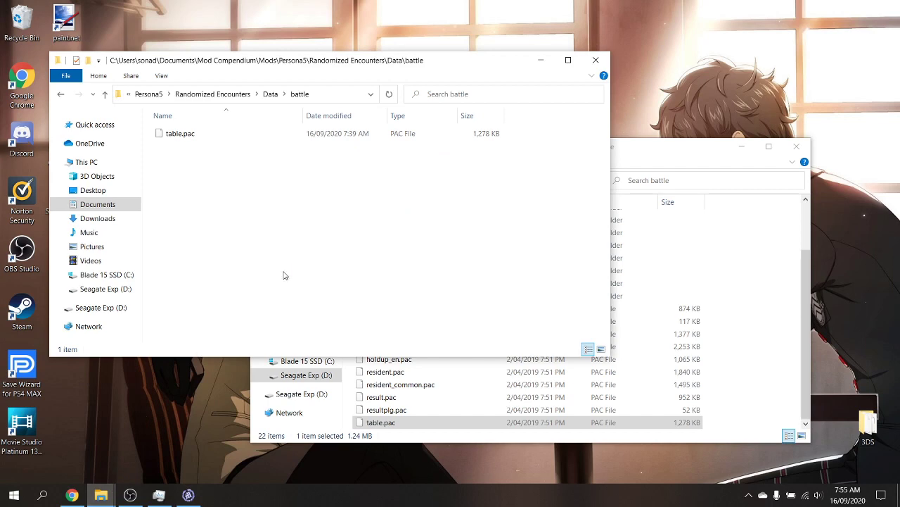
key(ctrl+v)
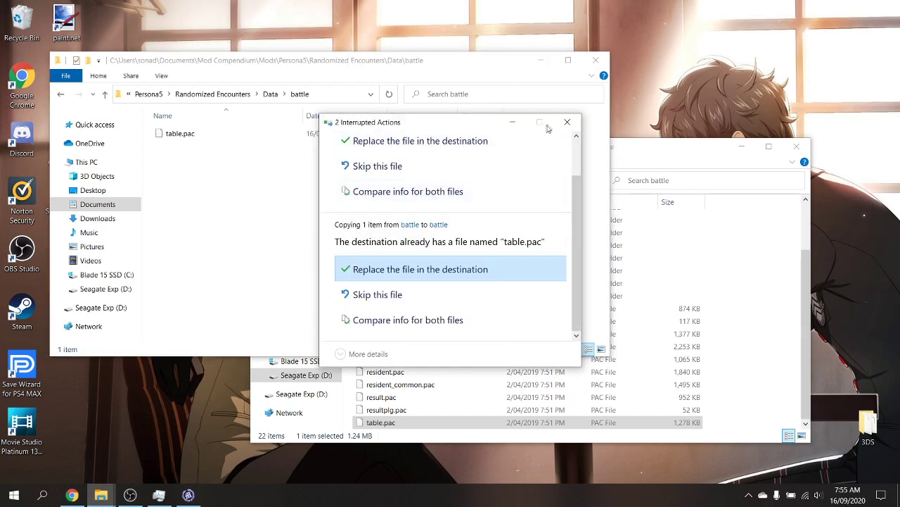
click(567, 122)
click(478, 242)
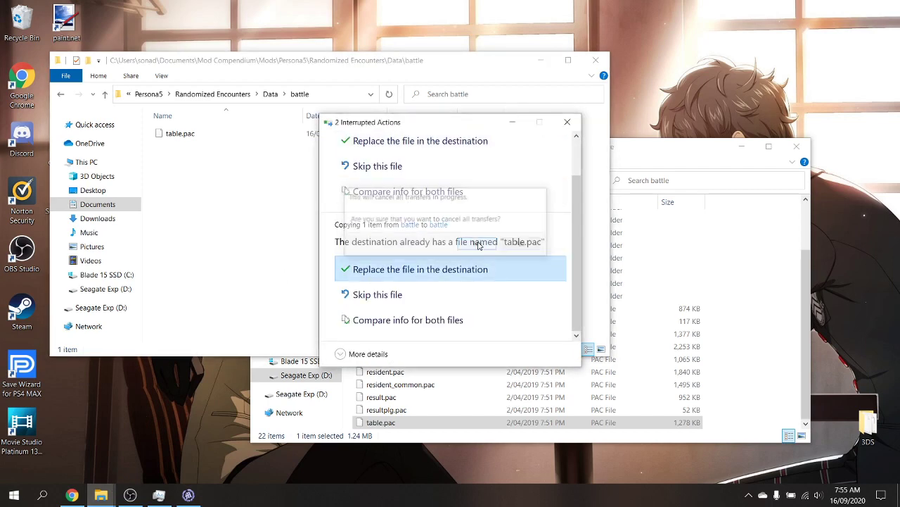
key(ctrl+v)
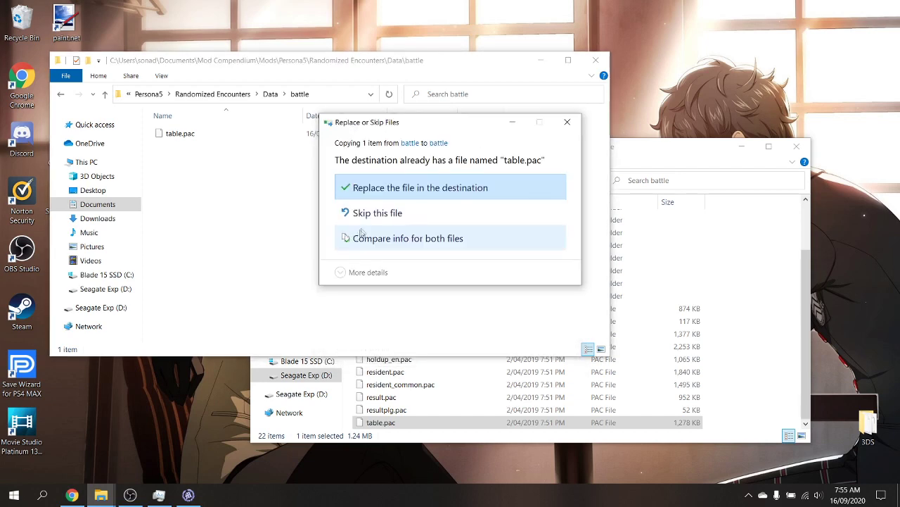
click(342, 181)
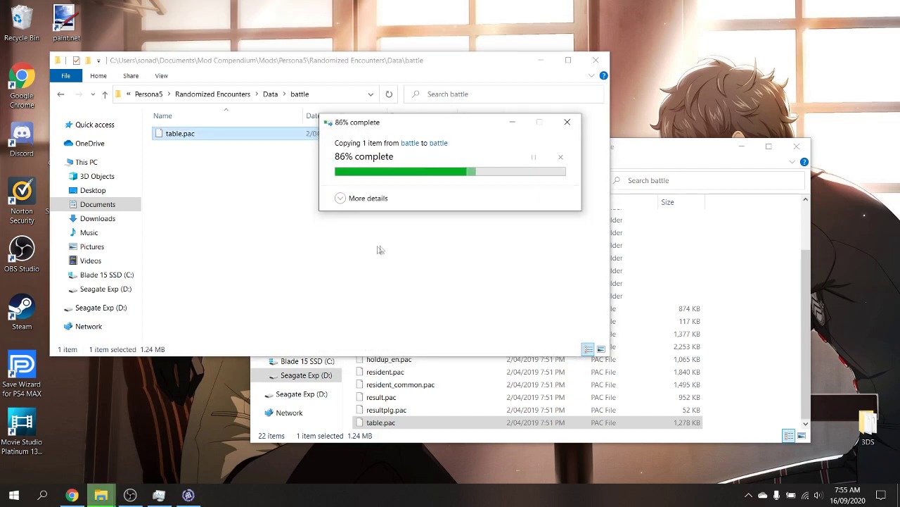
click(332, 198)
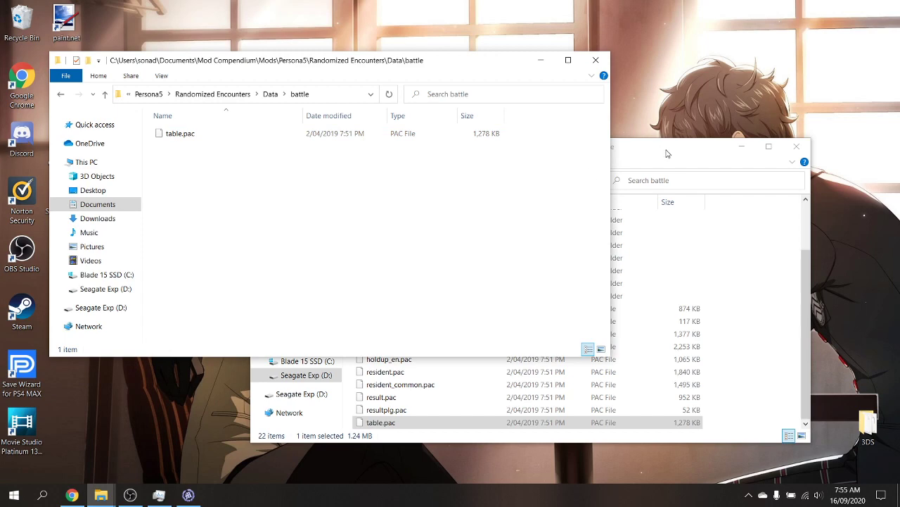
Undo an accidental gui folder move and open the Amicitia.1.8.6 folder in P5 mod stuff.
click(667, 154)
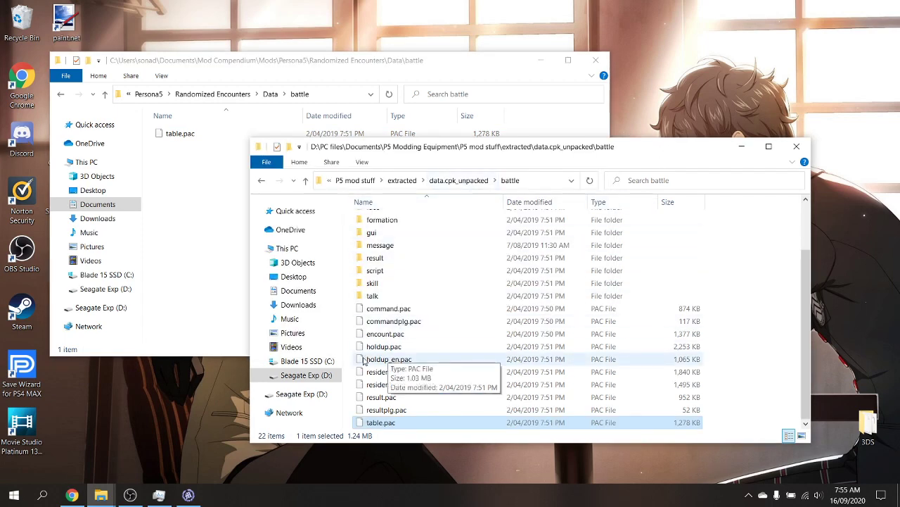
drag(606, 233, 408, 186)
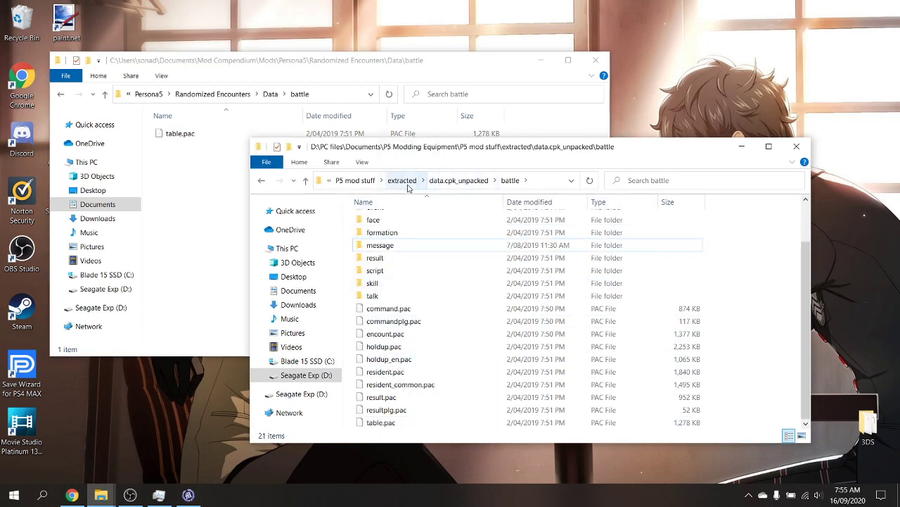
key(ctrl+z)
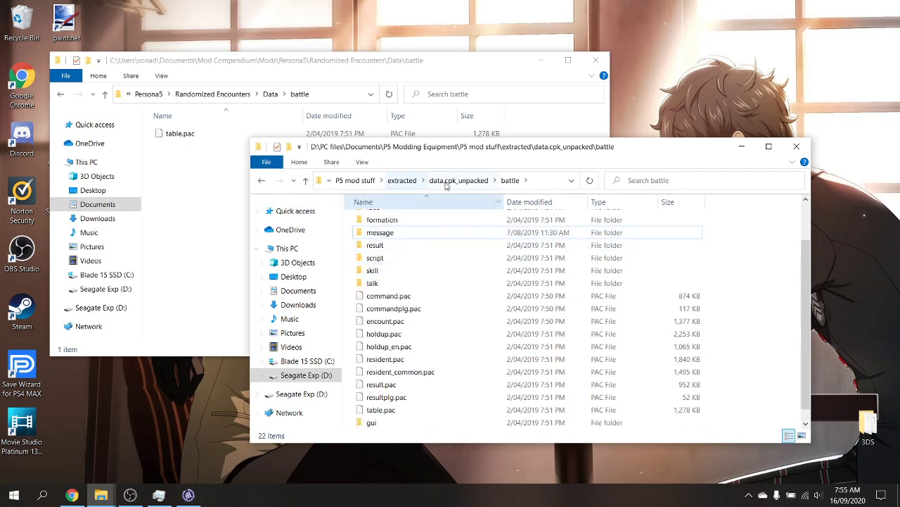
click(355, 180)
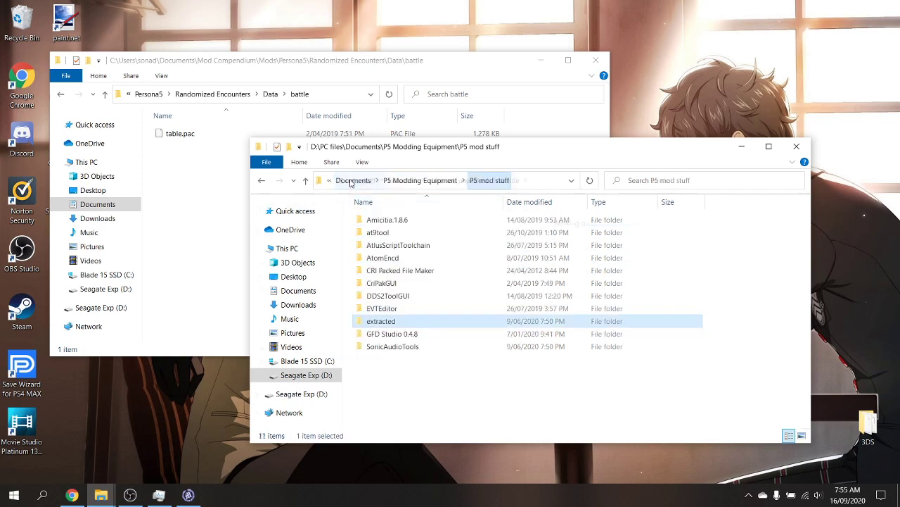
double_click(380, 219)
Launch Amicitia, load the mod's table.pac and choose Export on ENCOUNT.TBL.
double_click(380, 221)
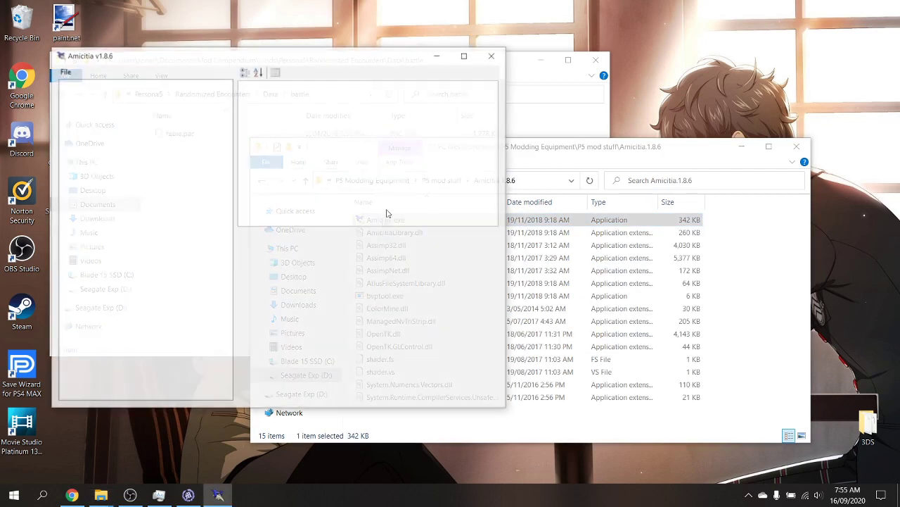
drag(366, 90, 592, 101)
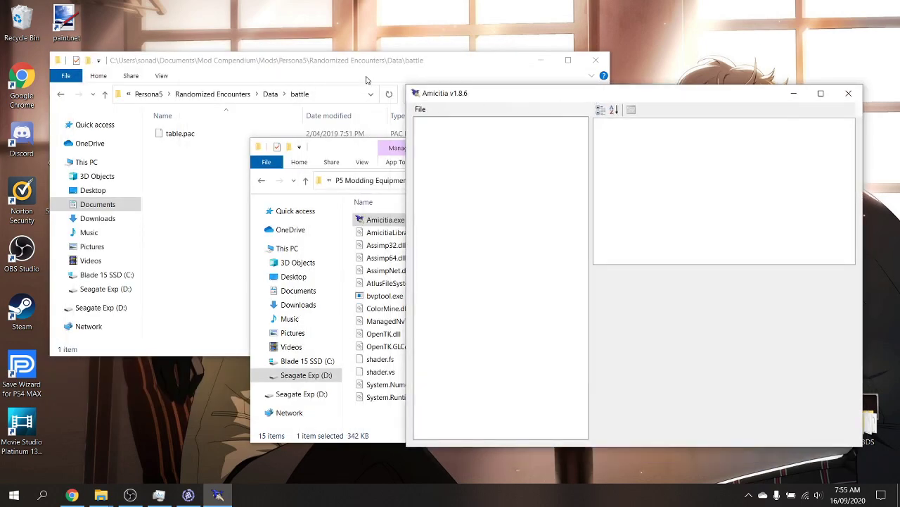
click(366, 79)
click(229, 137)
drag(191, 136, 509, 386)
click(422, 123)
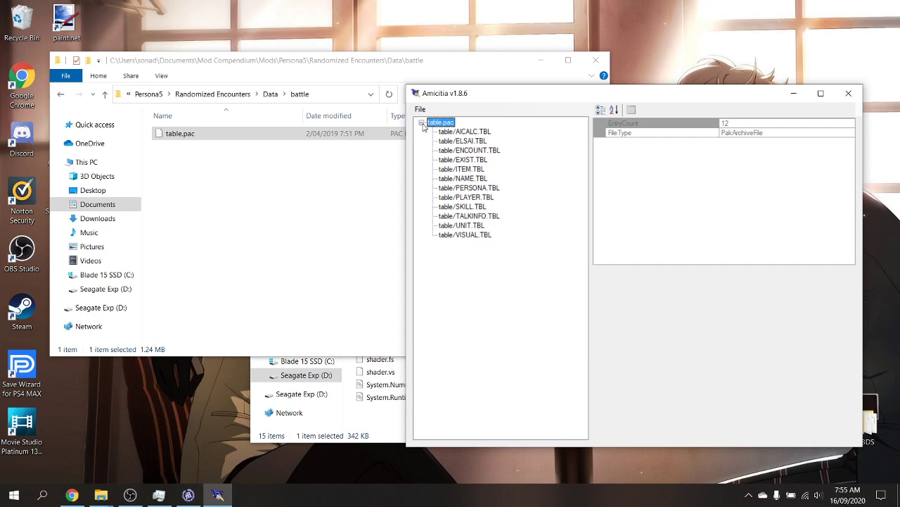
click(455, 150)
right_click(456, 152)
click(466, 160)
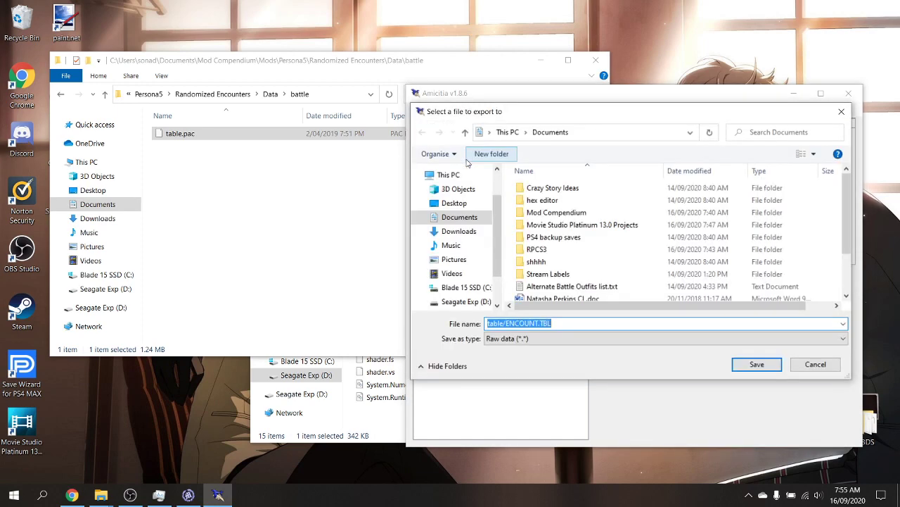
Save ENCOUNT.TBL, without the 'table/' prefix, into Randomized Encounters\Data\battle.
double_click(571, 212)
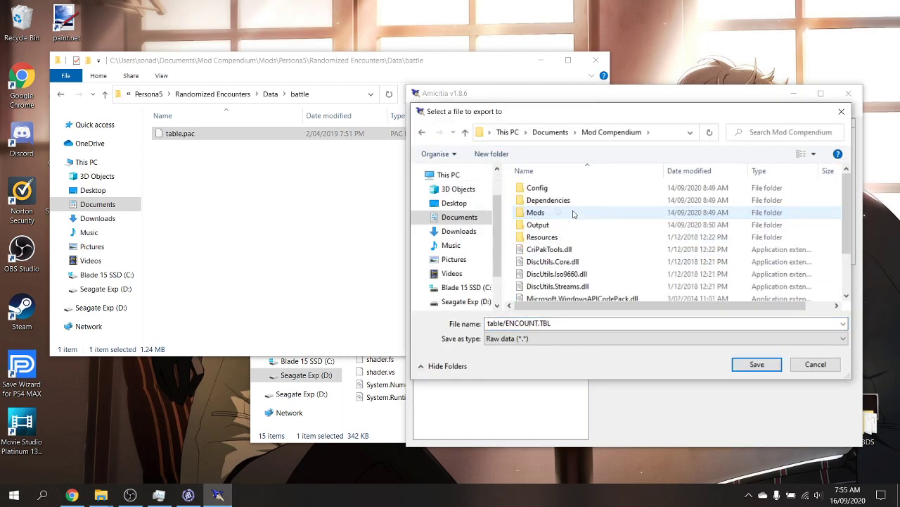
double_click(573, 213)
double_click(539, 187)
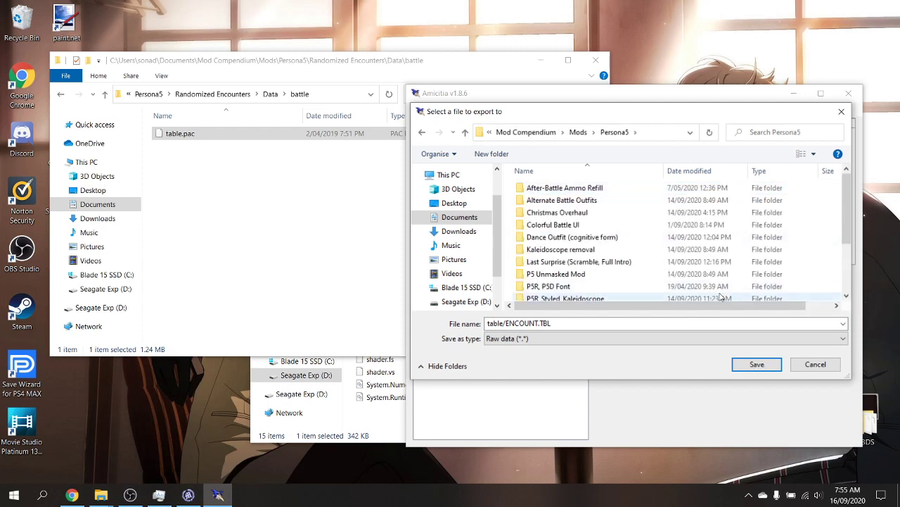
scroll(633, 219, down, 2)
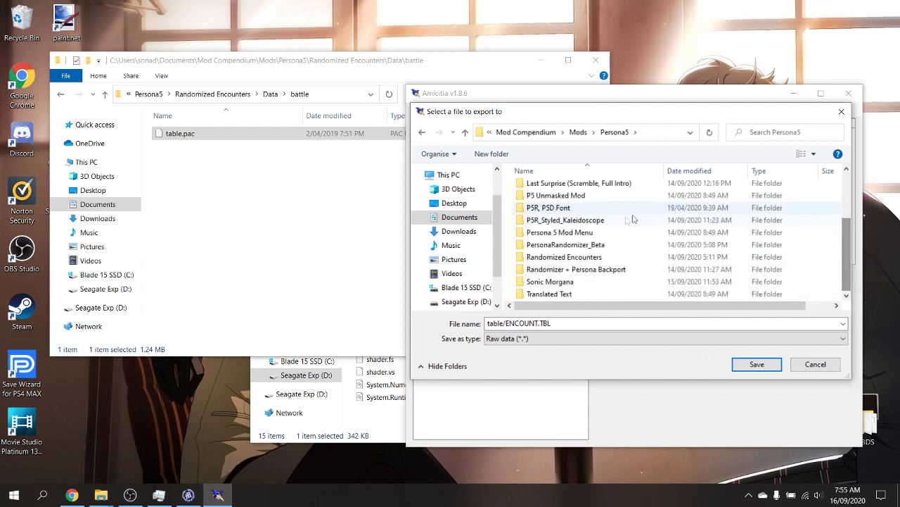
double_click(564, 257)
click(539, 192)
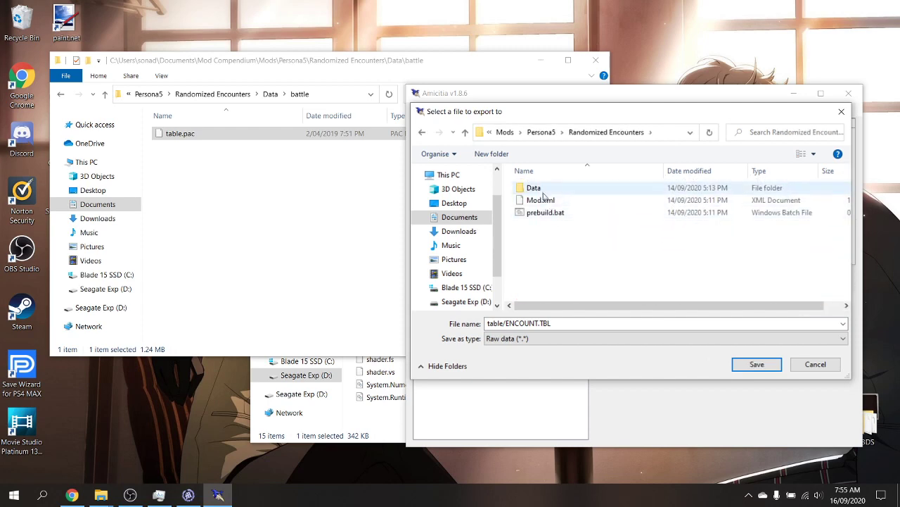
double_click(540, 190)
double_click(538, 188)
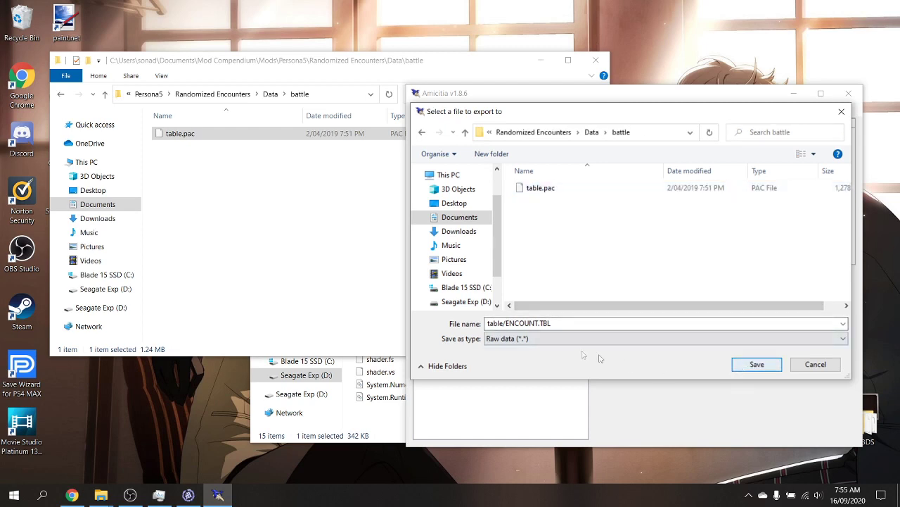
click(505, 323)
click(505, 323)
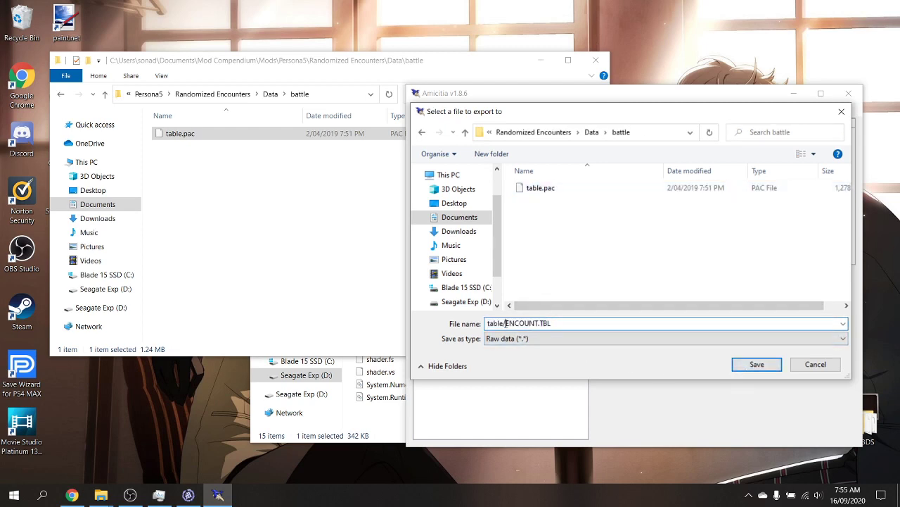
key(Return)
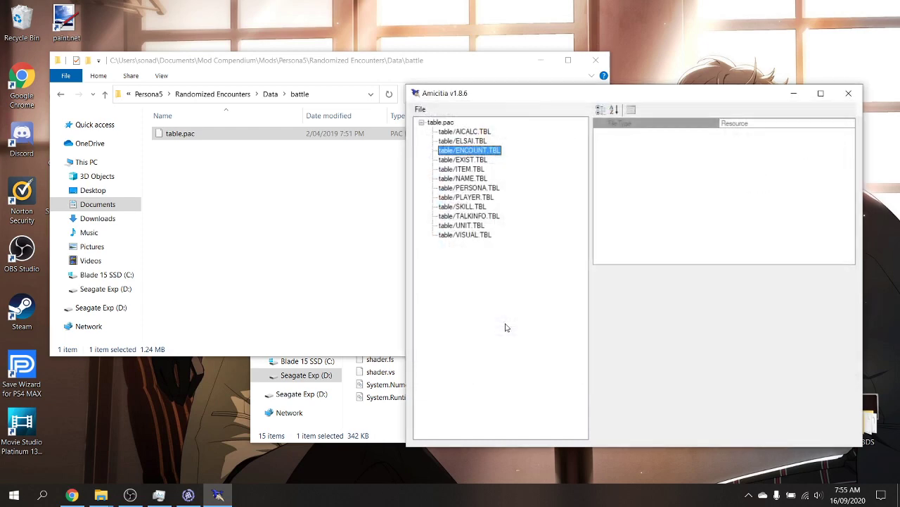
Browse Documents > Mod Compendium > Mods > Persona5 > PersonaRandomizer_Beta and launch PersonaRandomizer.
click(258, 297)
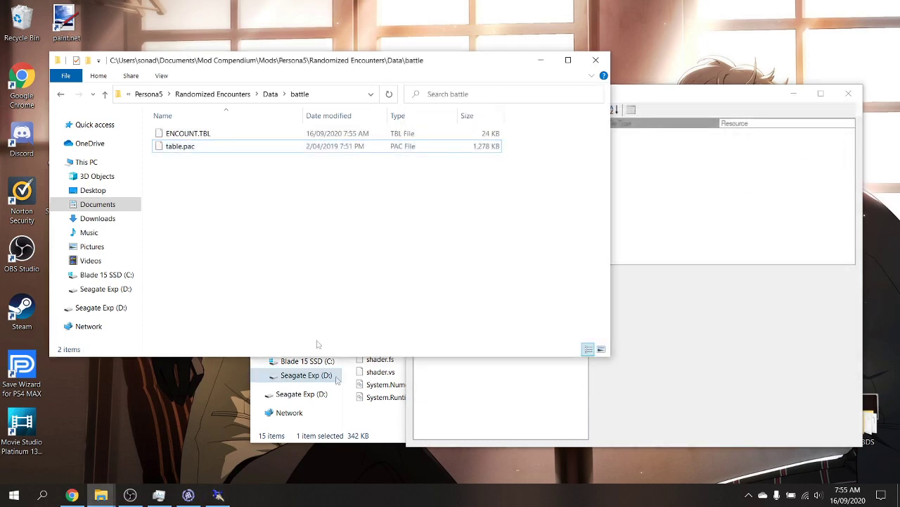
click(358, 415)
click(298, 291)
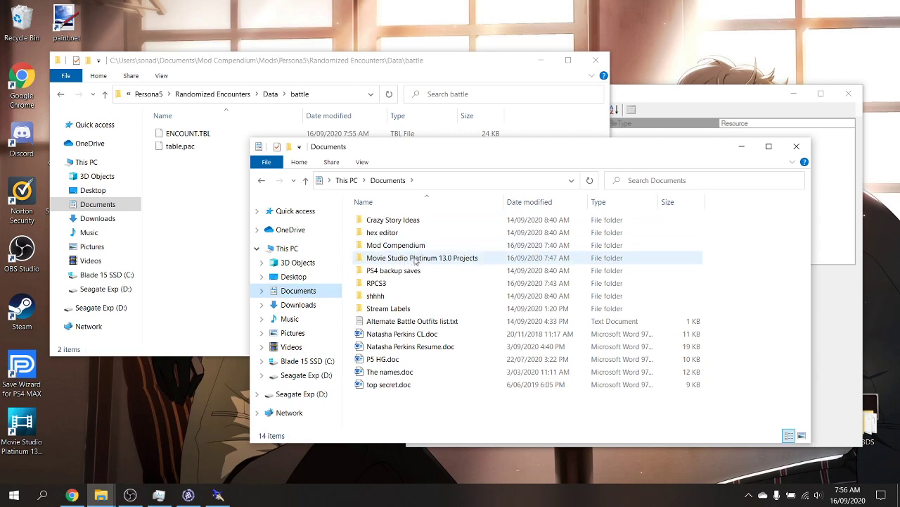
click(417, 247)
double_click(417, 248)
double_click(394, 245)
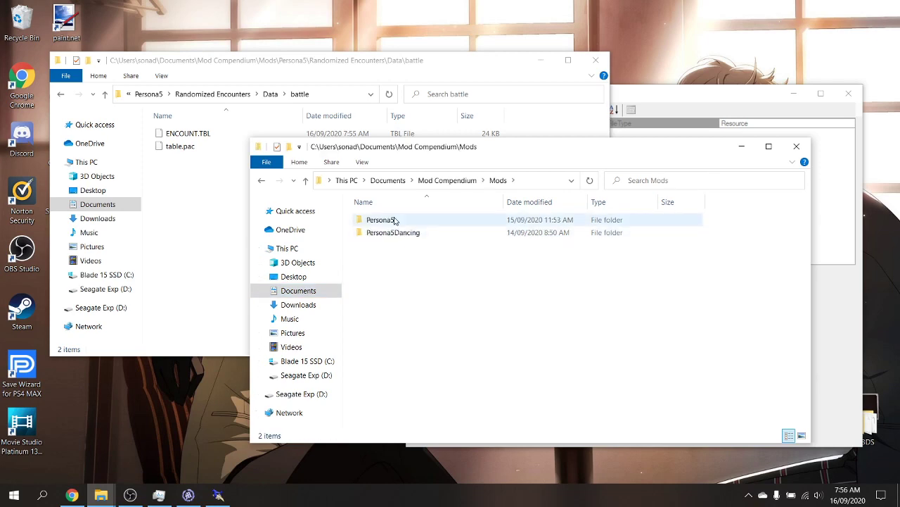
double_click(395, 221)
double_click(418, 359)
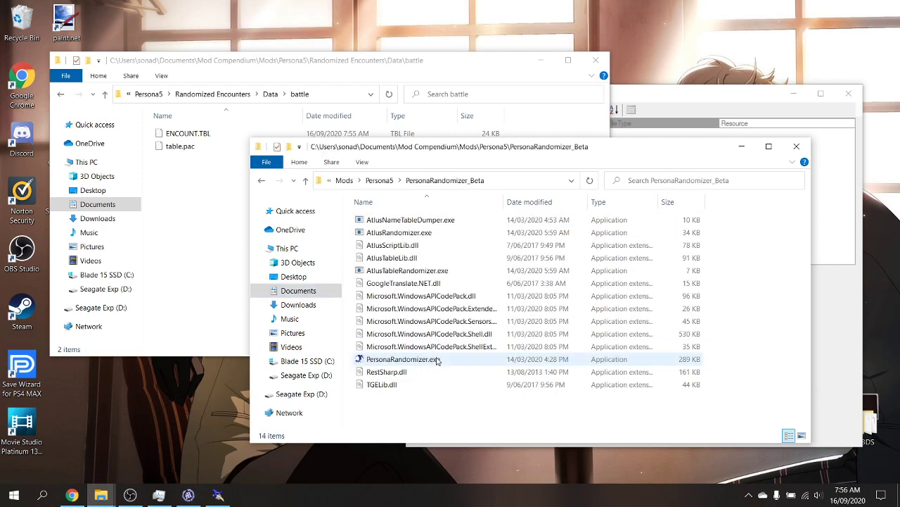
double_click(421, 360)
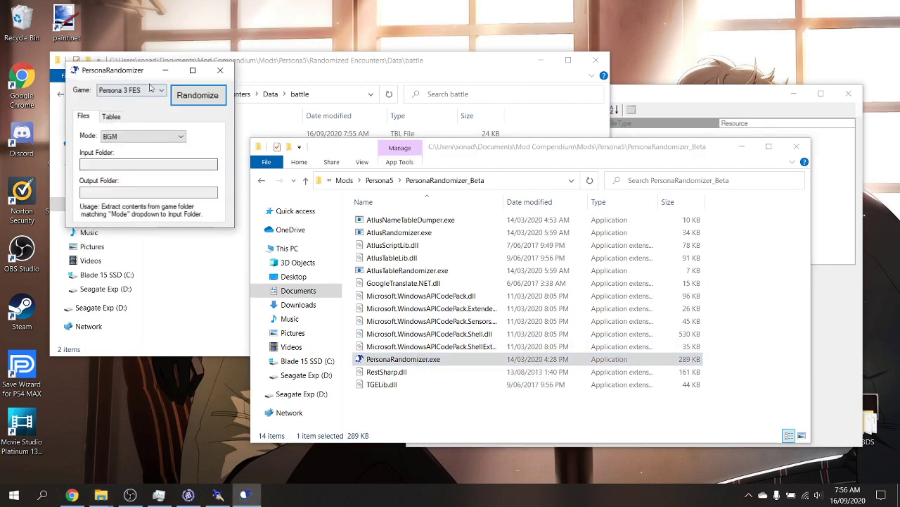
Randomize the exported ENCOUNT.TBL for Persona 5, then close the randomizer and its folder window.
click(147, 90)
click(114, 124)
click(111, 117)
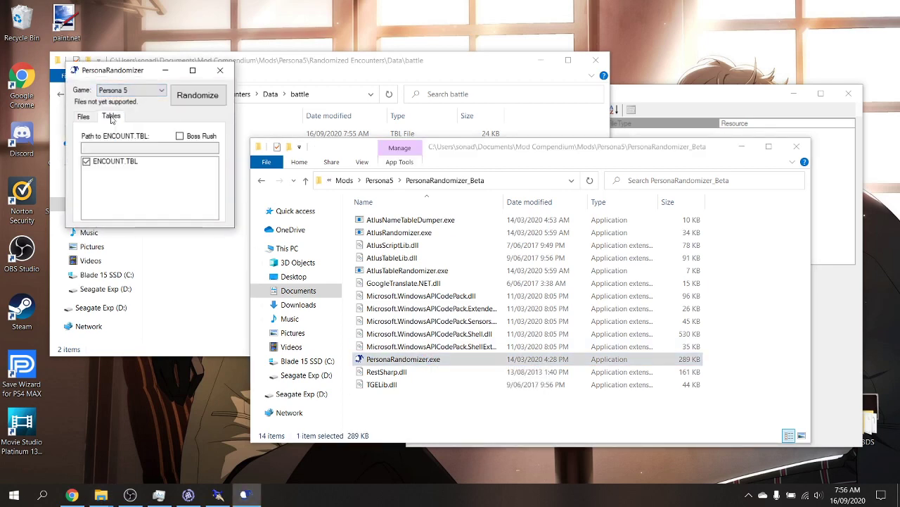
click(135, 147)
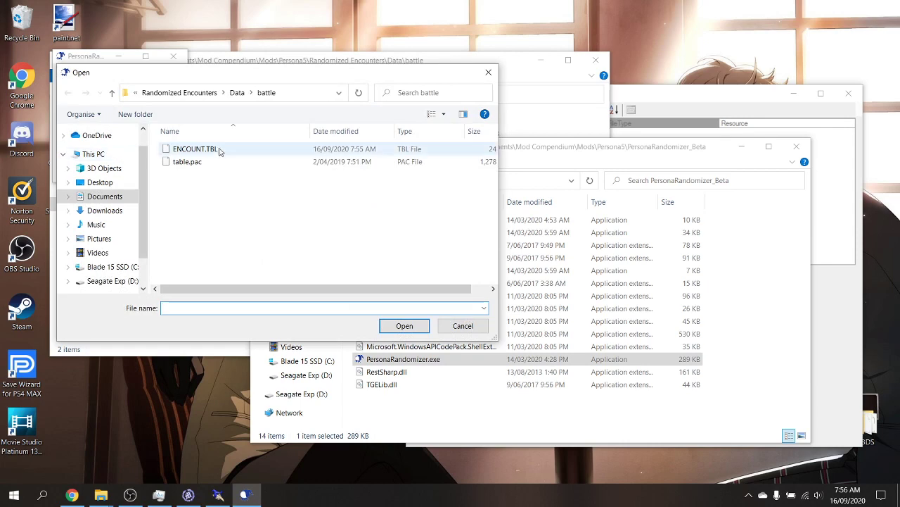
click(219, 151)
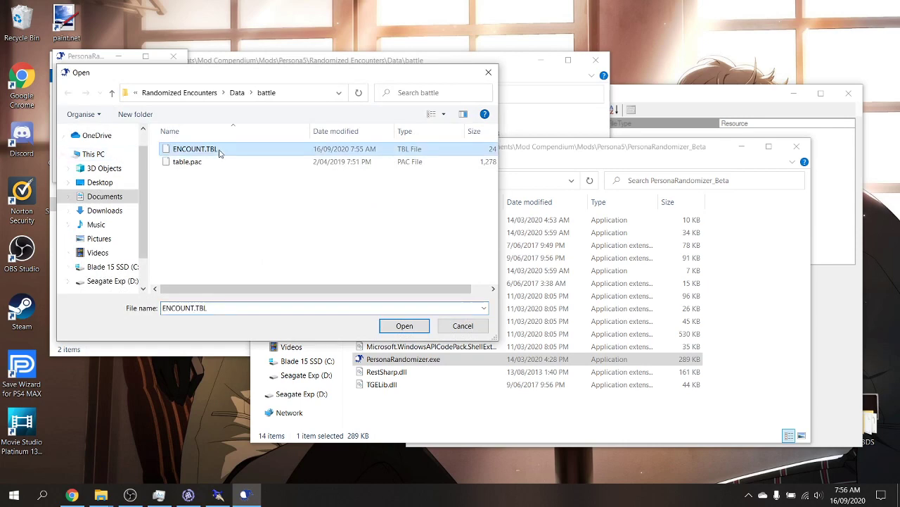
click(404, 326)
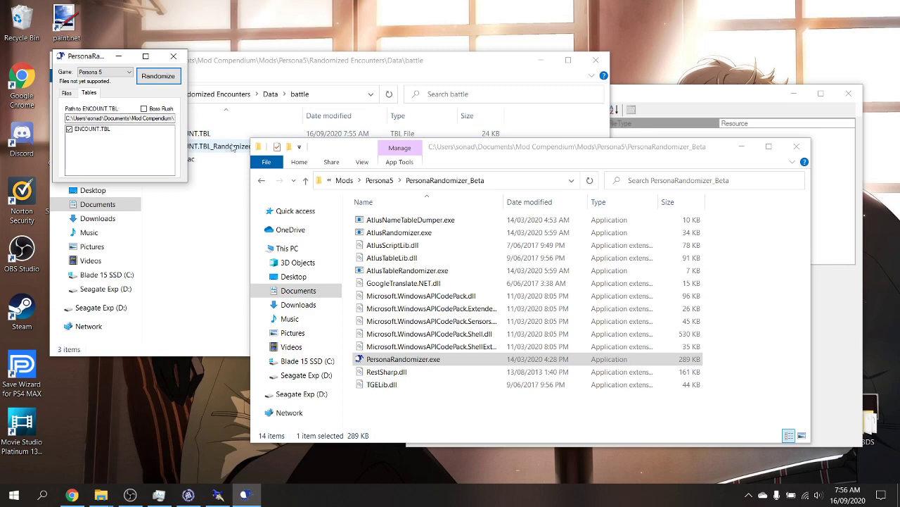
click(173, 56)
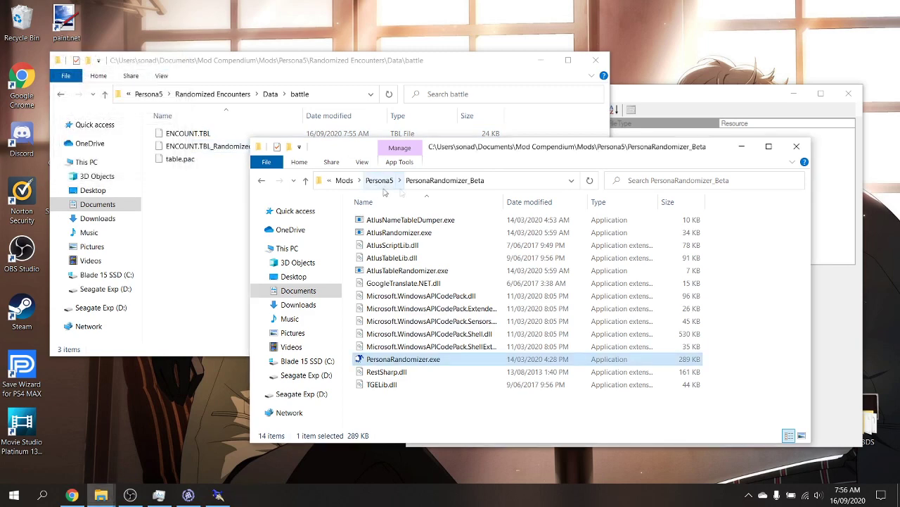
click(742, 146)
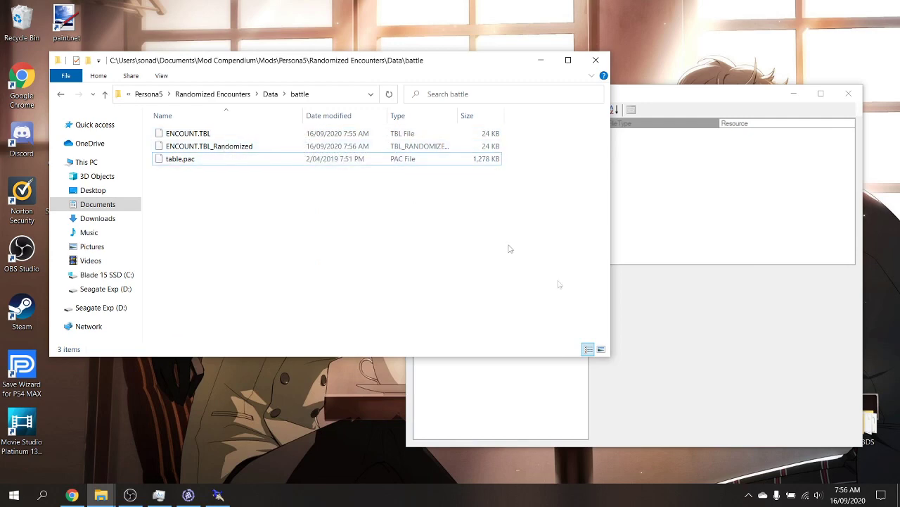
In Amicitia, replace table/ENCOUNT.TBL with ENCOUNT.TBL_Randomized.
click(538, 365)
right_click(480, 152)
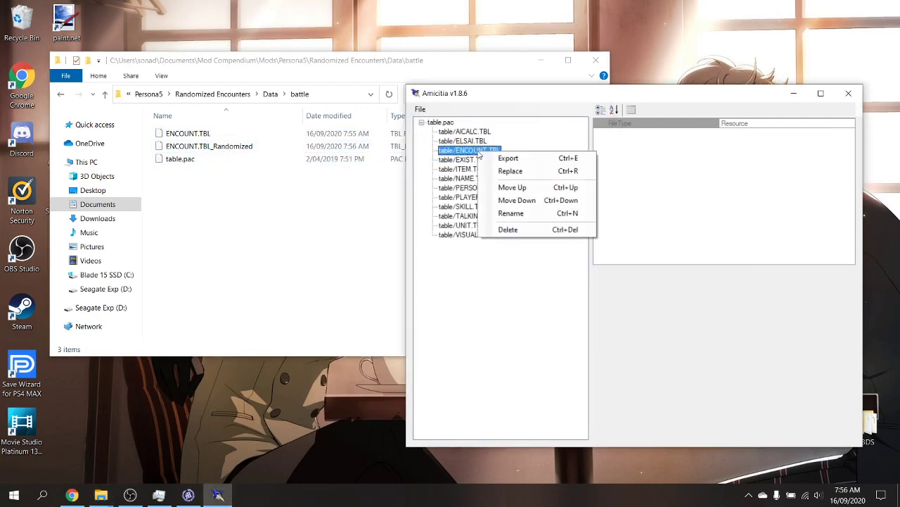
click(491, 170)
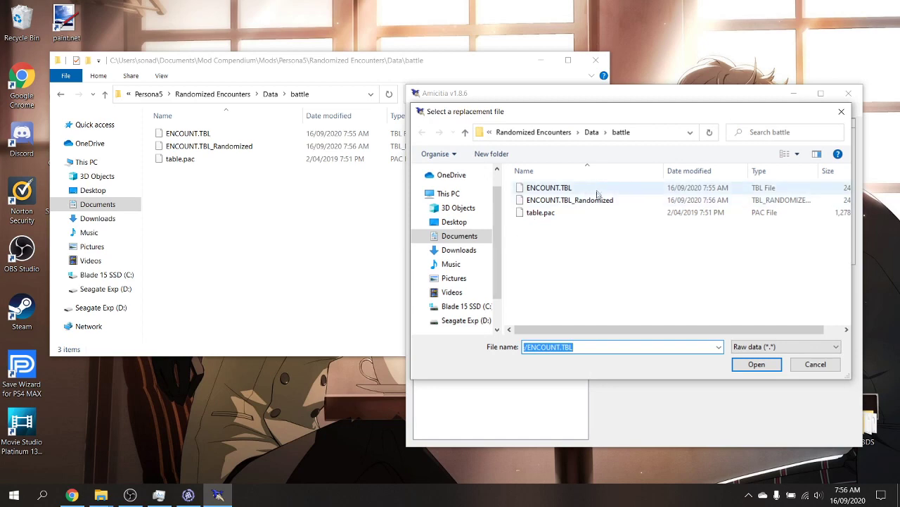
click(598, 200)
click(745, 367)
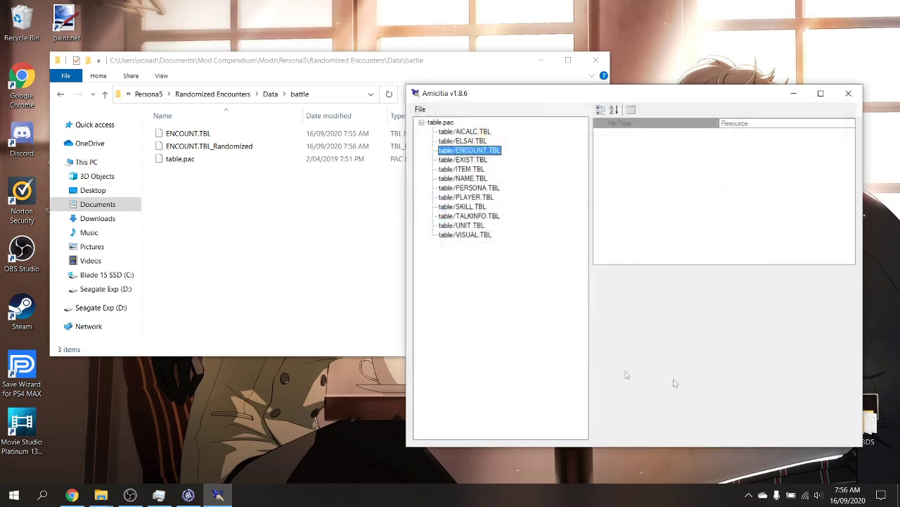
Save the archive as table.pac in Documents and close Amicitia.
click(420, 109)
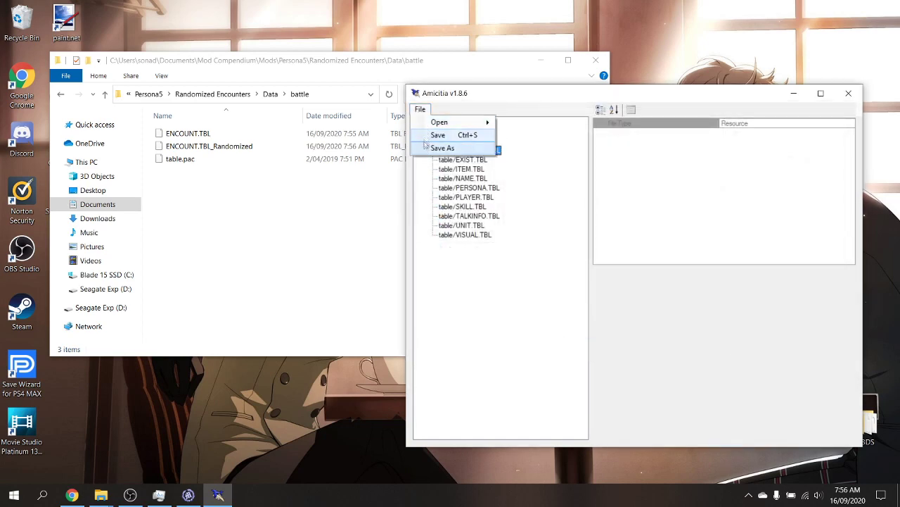
click(439, 145)
click(459, 216)
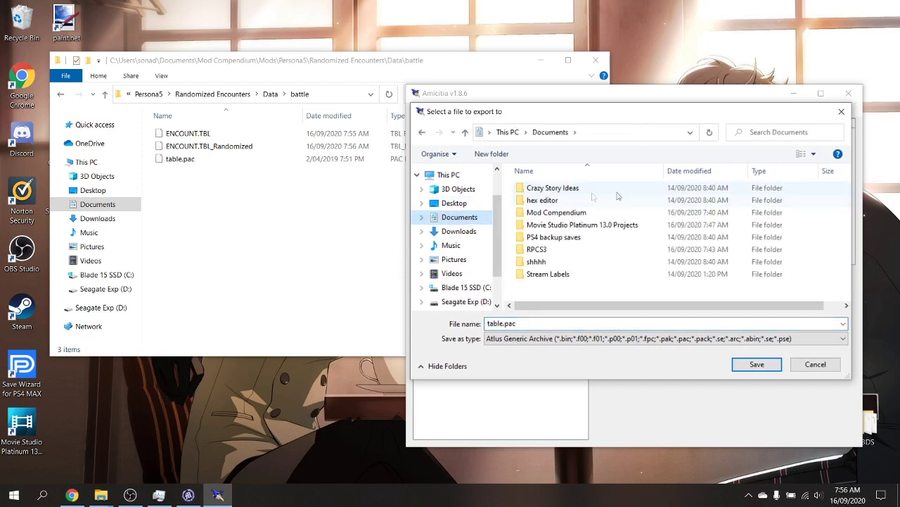
click(751, 364)
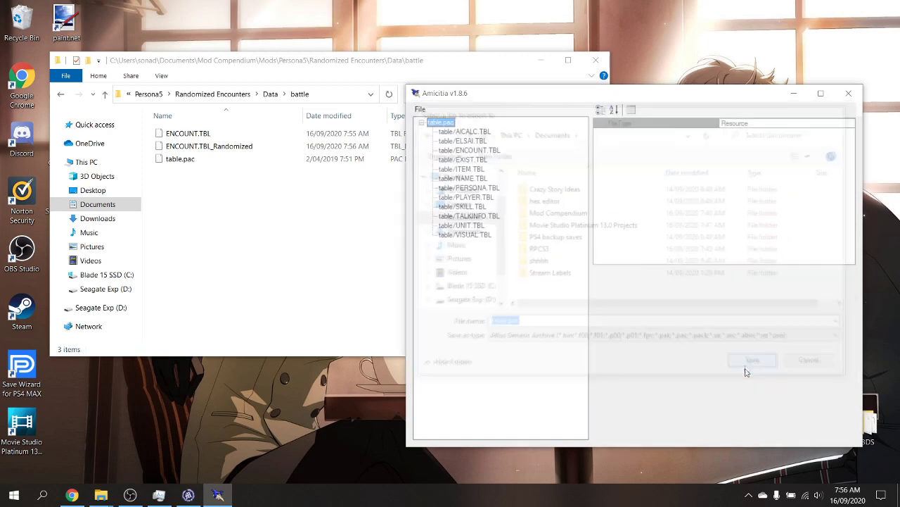
click(666, 292)
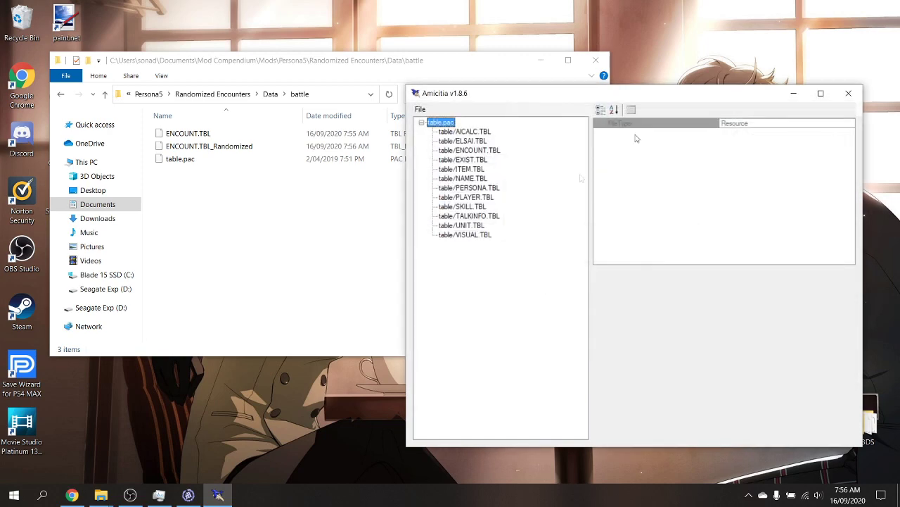
click(848, 93)
Move the new table.pac from Documents into the battle folder, replacing the old one.
mouse_move(100, 495)
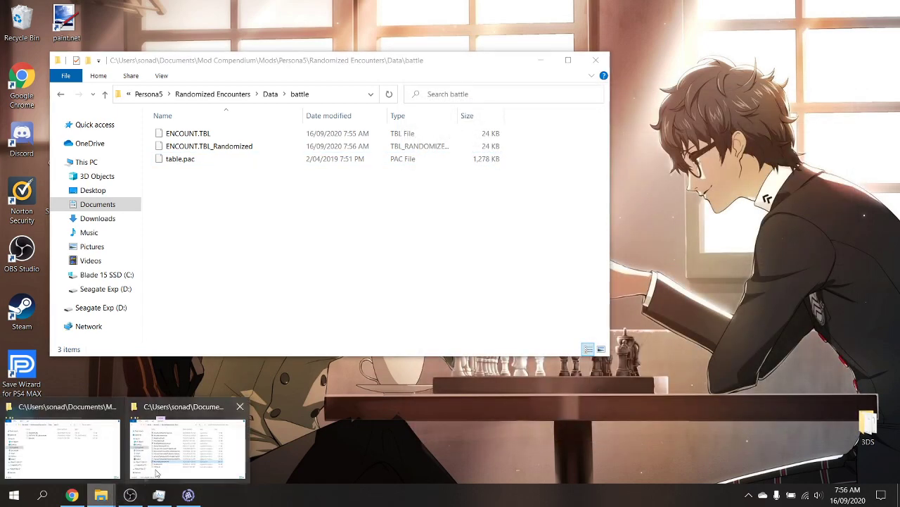
click(156, 473)
click(295, 290)
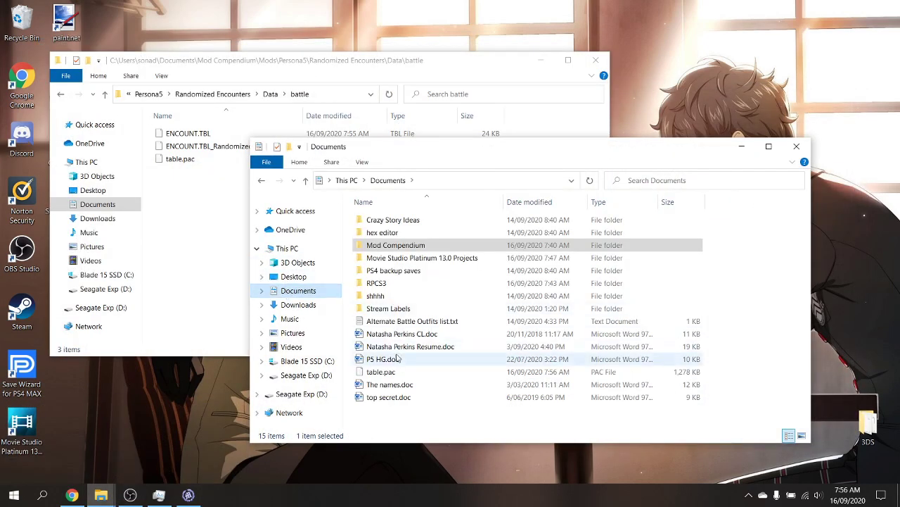
click(384, 371)
mouse_move(384, 371)
mouse_down()
mouse_move(211, 276)
mouse_move(305, 288)
mouse_up()
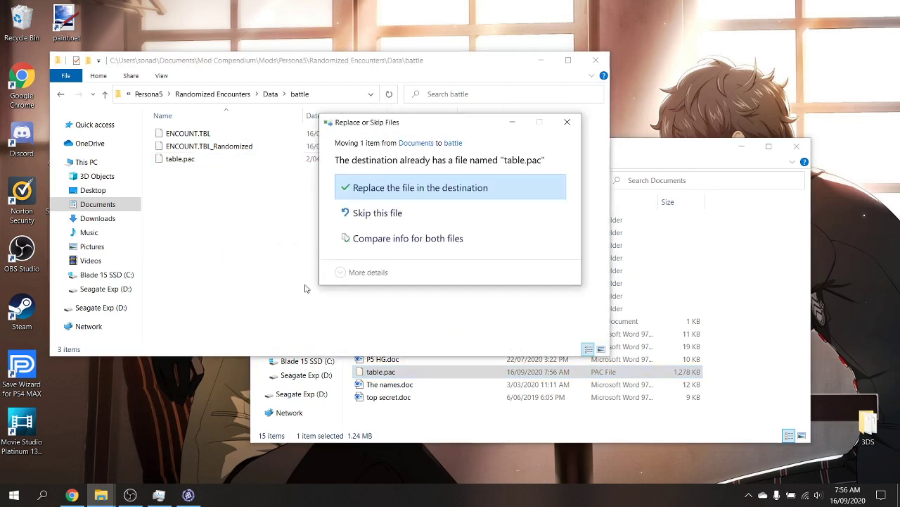
click(422, 189)
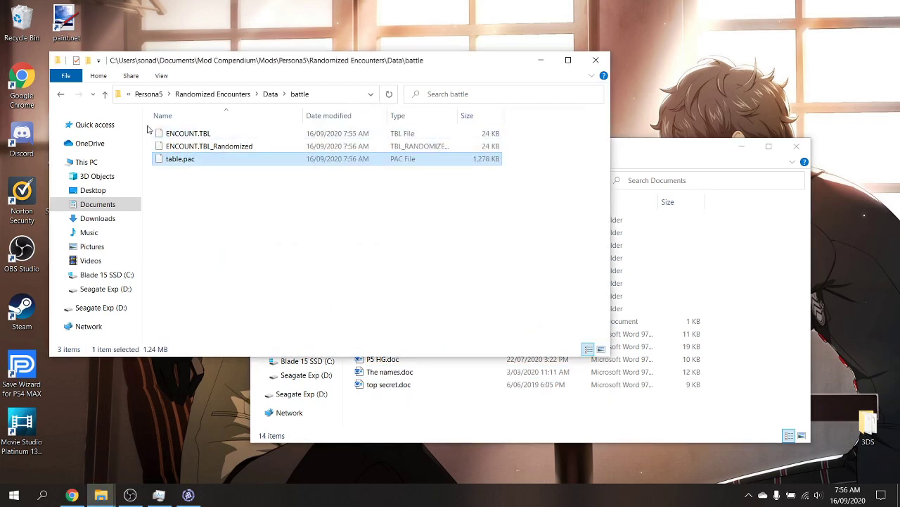
Delete both ENCOUNT.TBL files from the battle folder and close the Documents window.
drag(148, 129, 169, 146)
key(Delete)
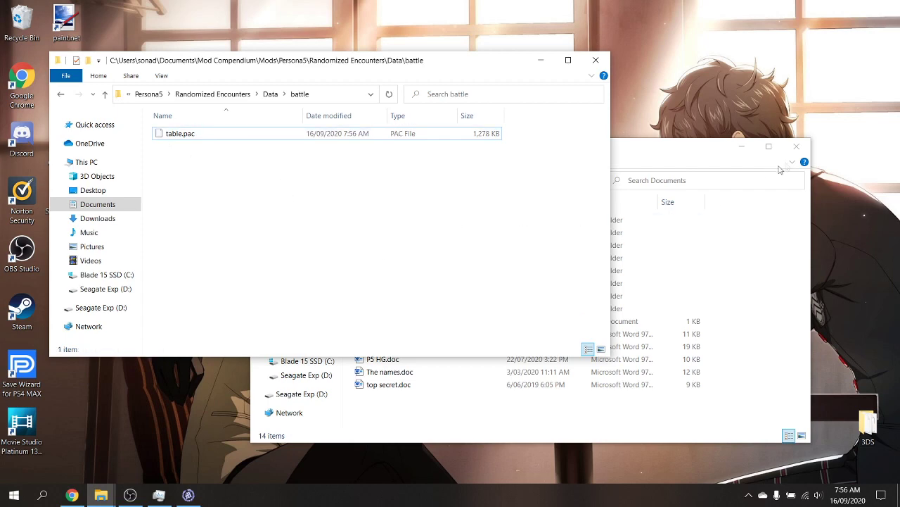
click(796, 146)
drag(327, 62, 523, 124)
Refresh the mod list and build the enabled Persona 5 mods in Mod Compendium.
click(188, 494)
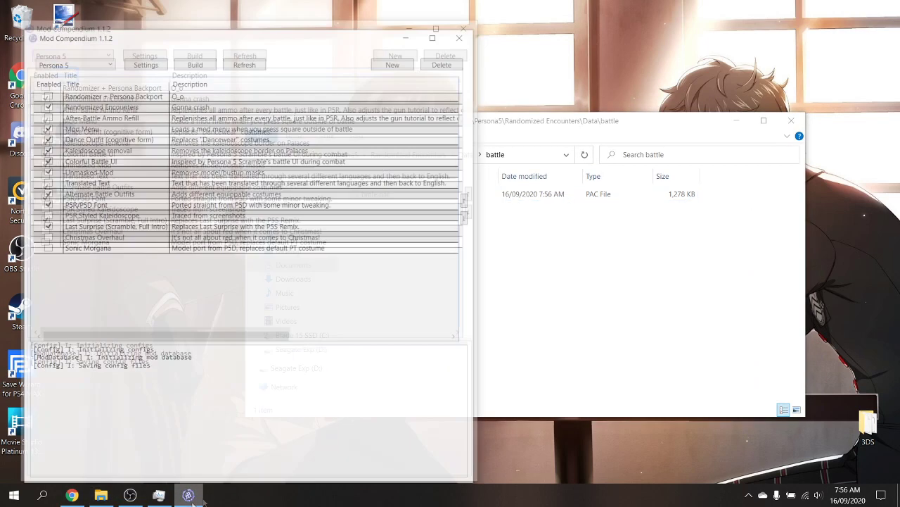
click(259, 57)
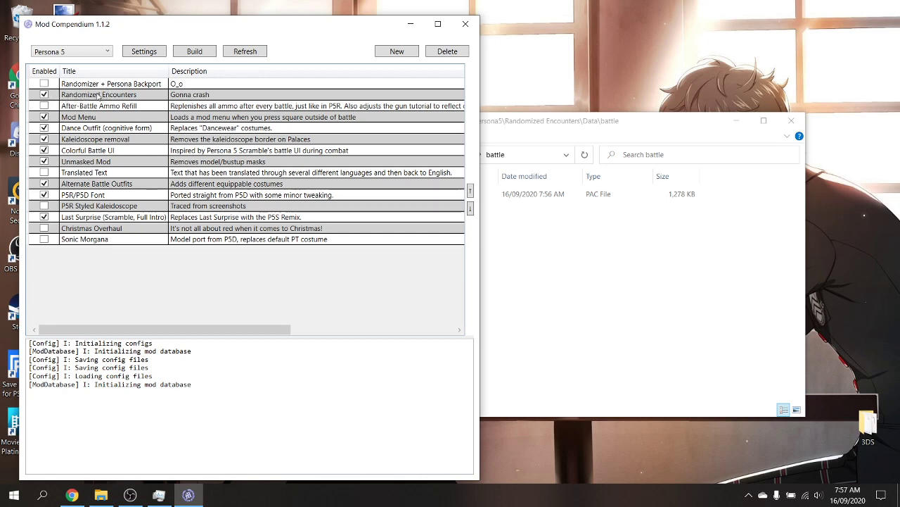
click(190, 56)
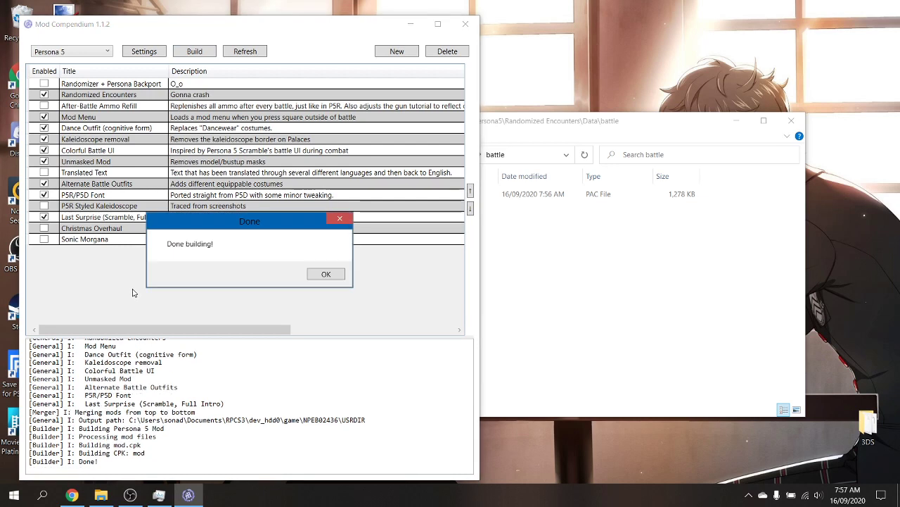
click(314, 276)
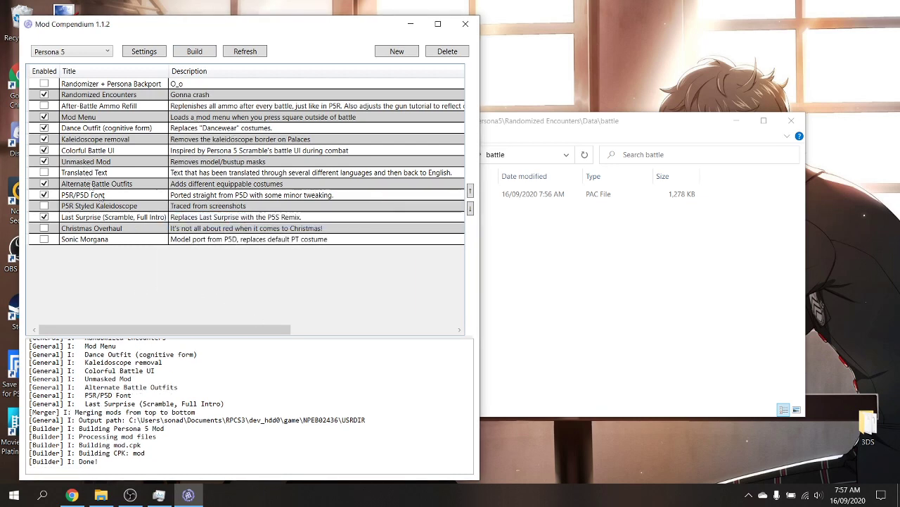
Check the Persona 5 output directory in settings without changes, then close Mod Compendium.
click(144, 51)
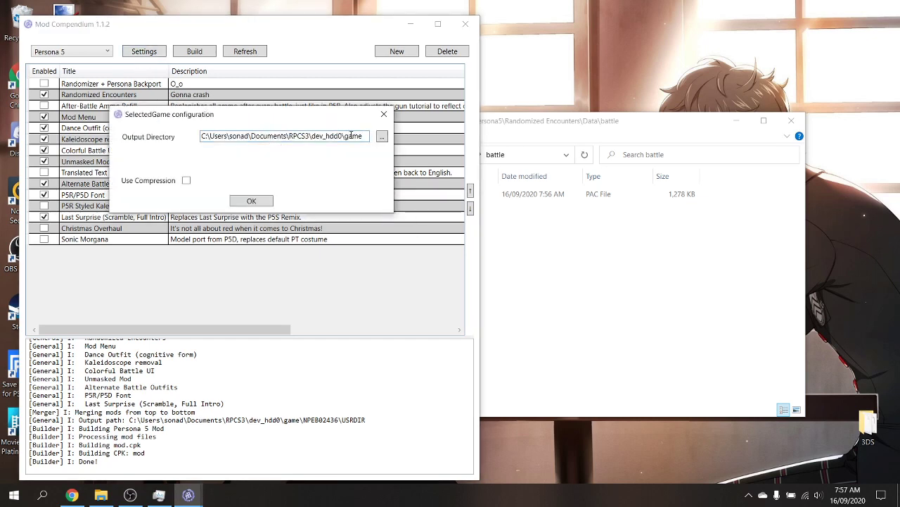
click(381, 137)
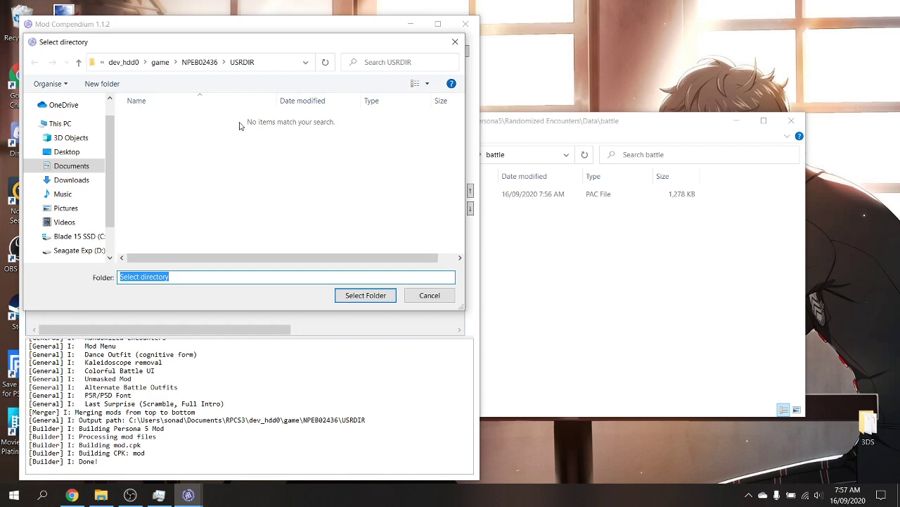
click(454, 43)
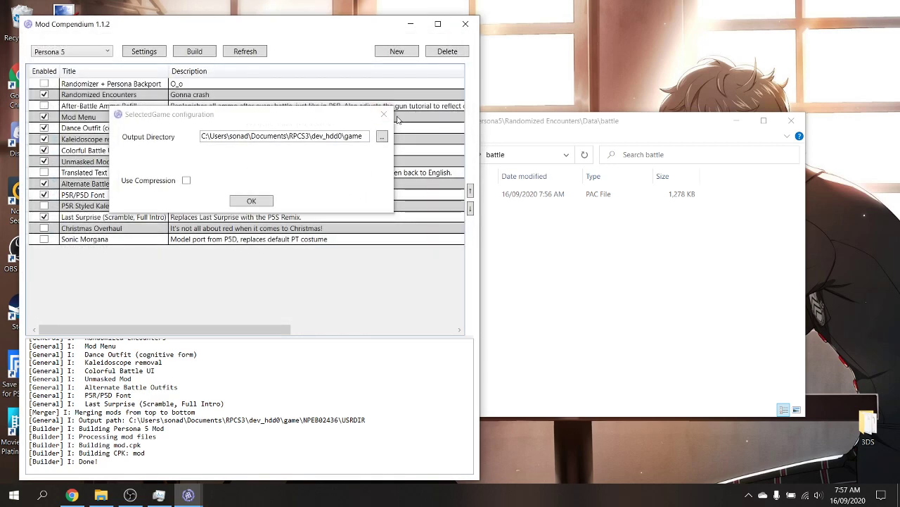
click(386, 114)
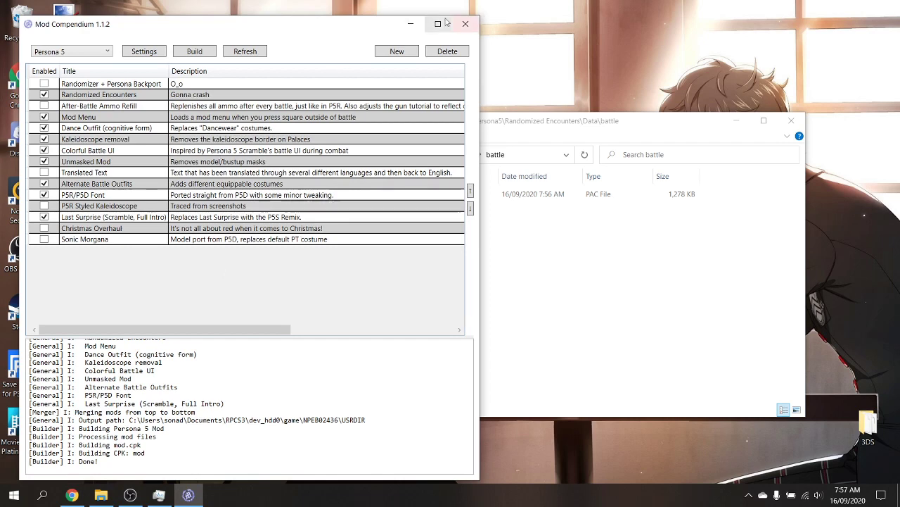
click(477, 24)
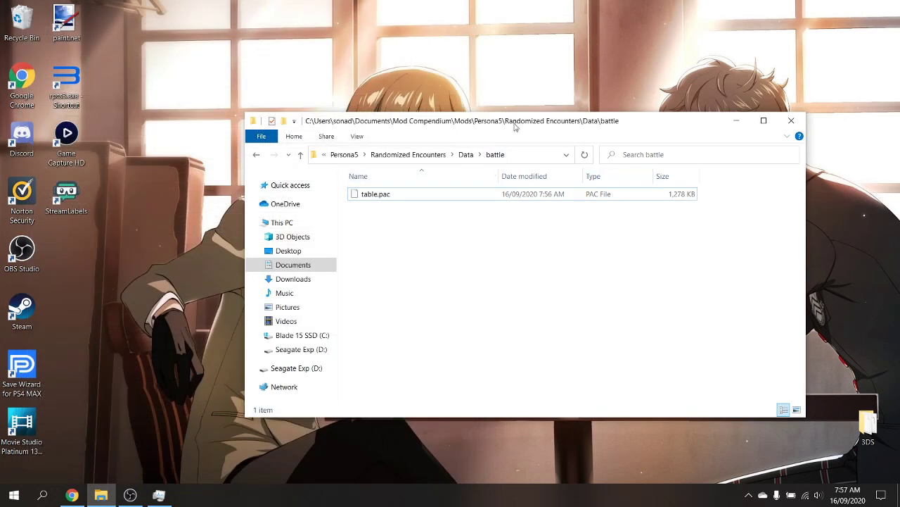
Move the battle folder window aside and minimize it.
drag(514, 126, 450, 105)
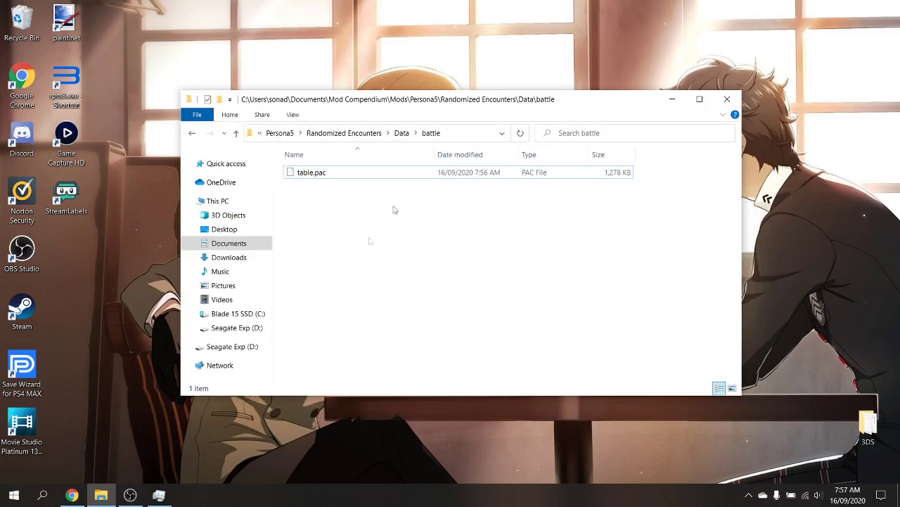
click(673, 103)
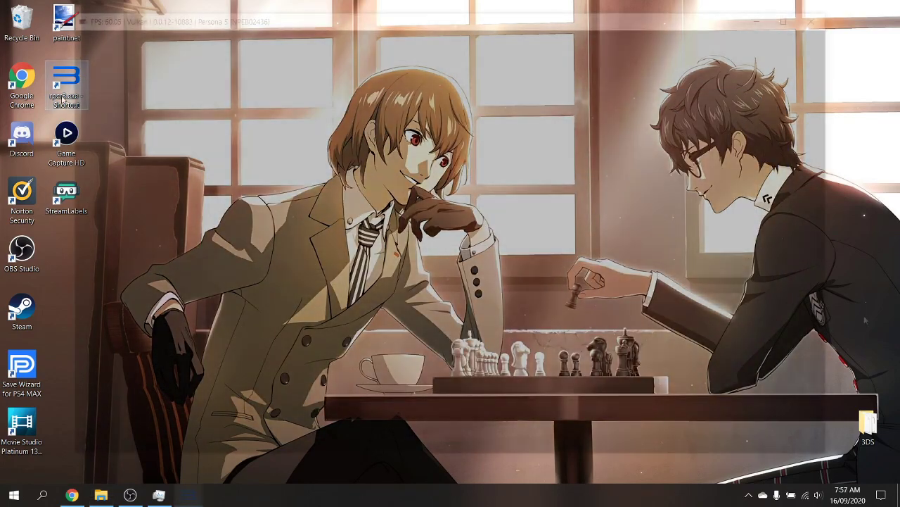